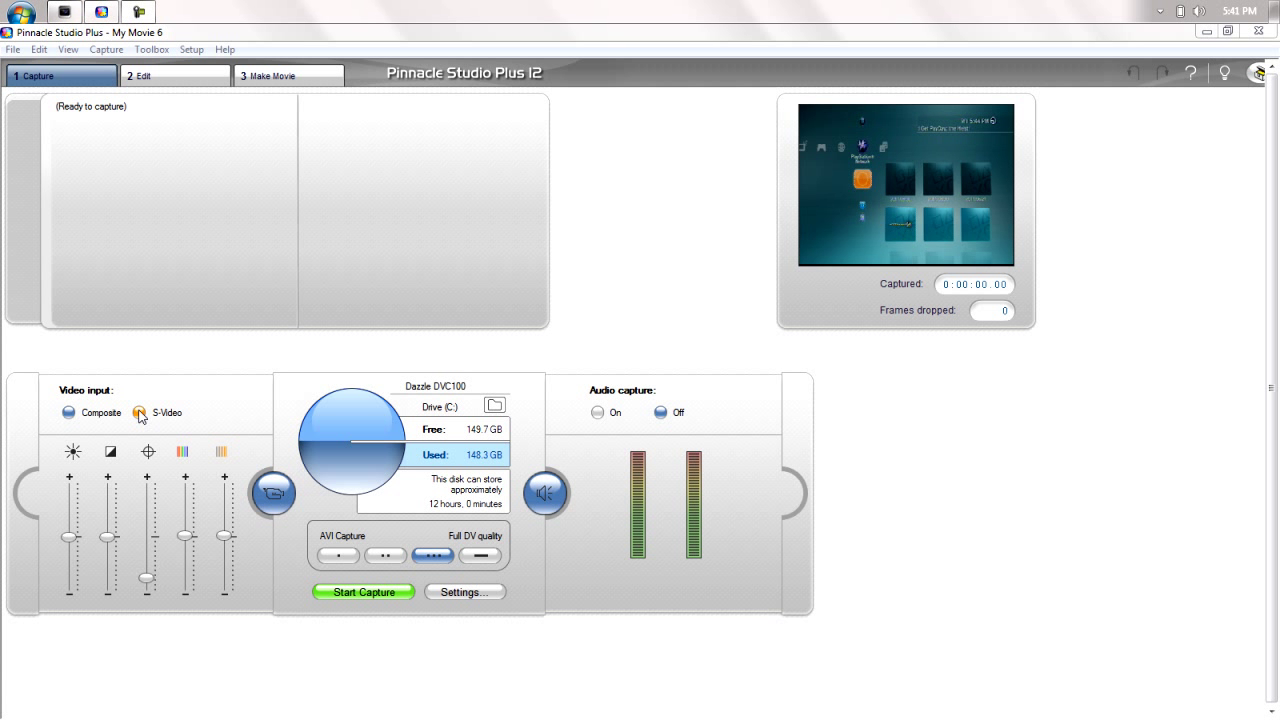
- Capture from the S-Video input with the sharpness slider at its minimum
click(140, 414)
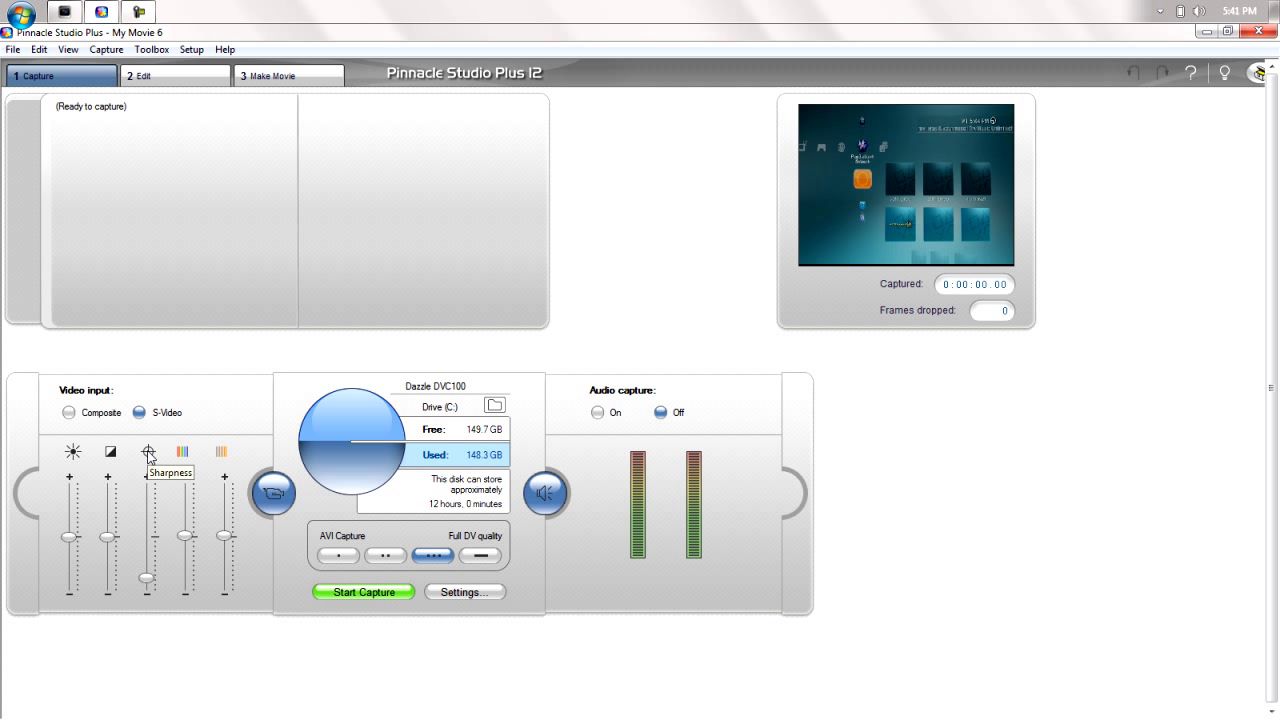
drag(147, 580, 148, 600)
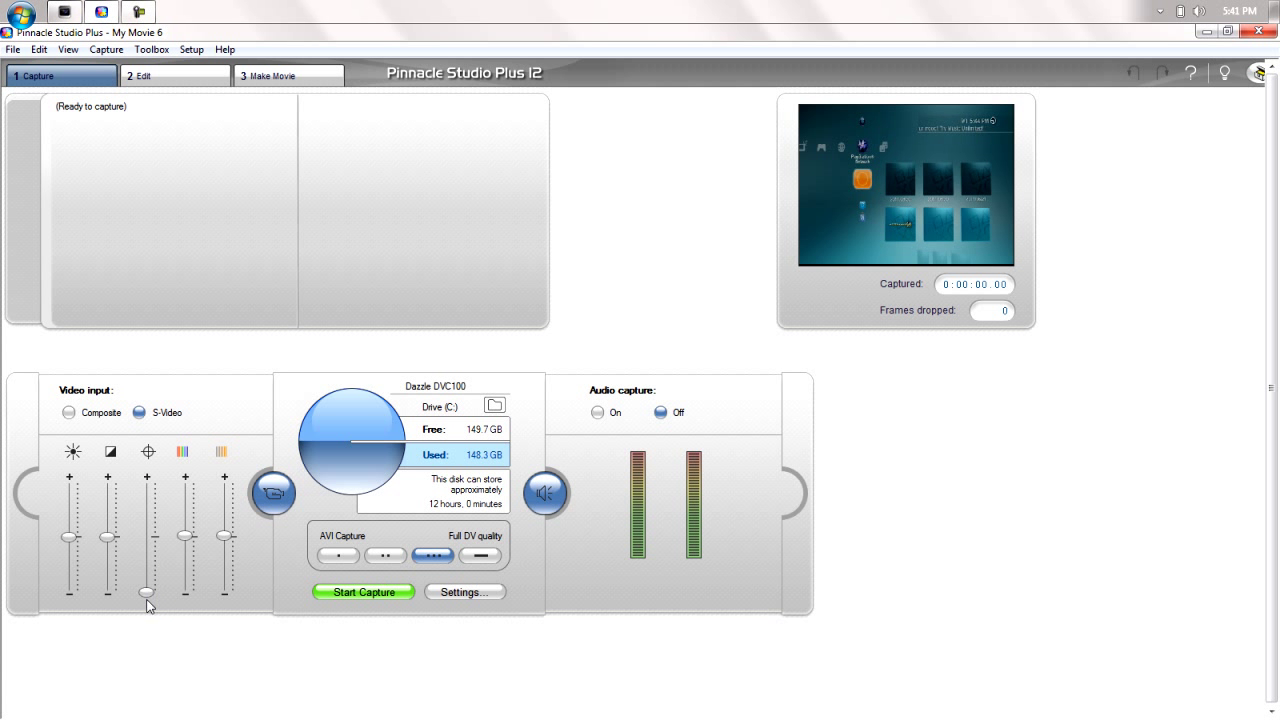
click(460, 592)
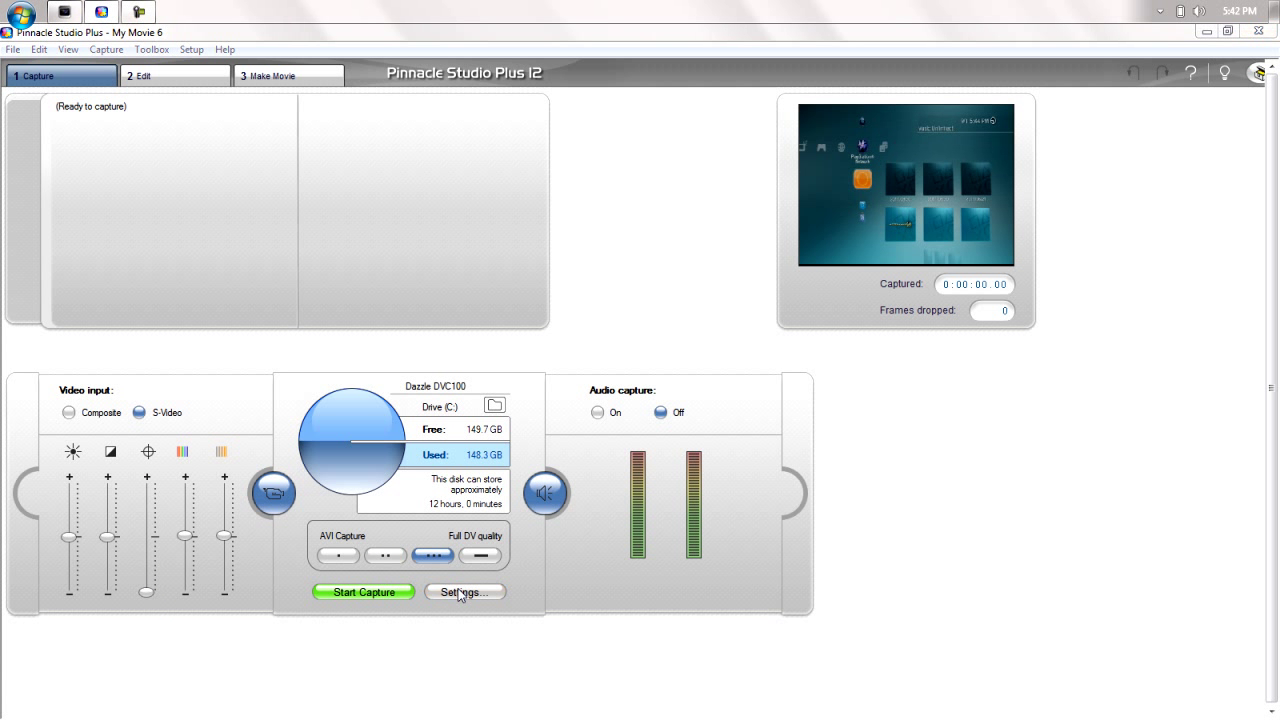
- Set the capture source aspect ratio to 16:9, keeping the TV standard at NTSC
click(462, 256)
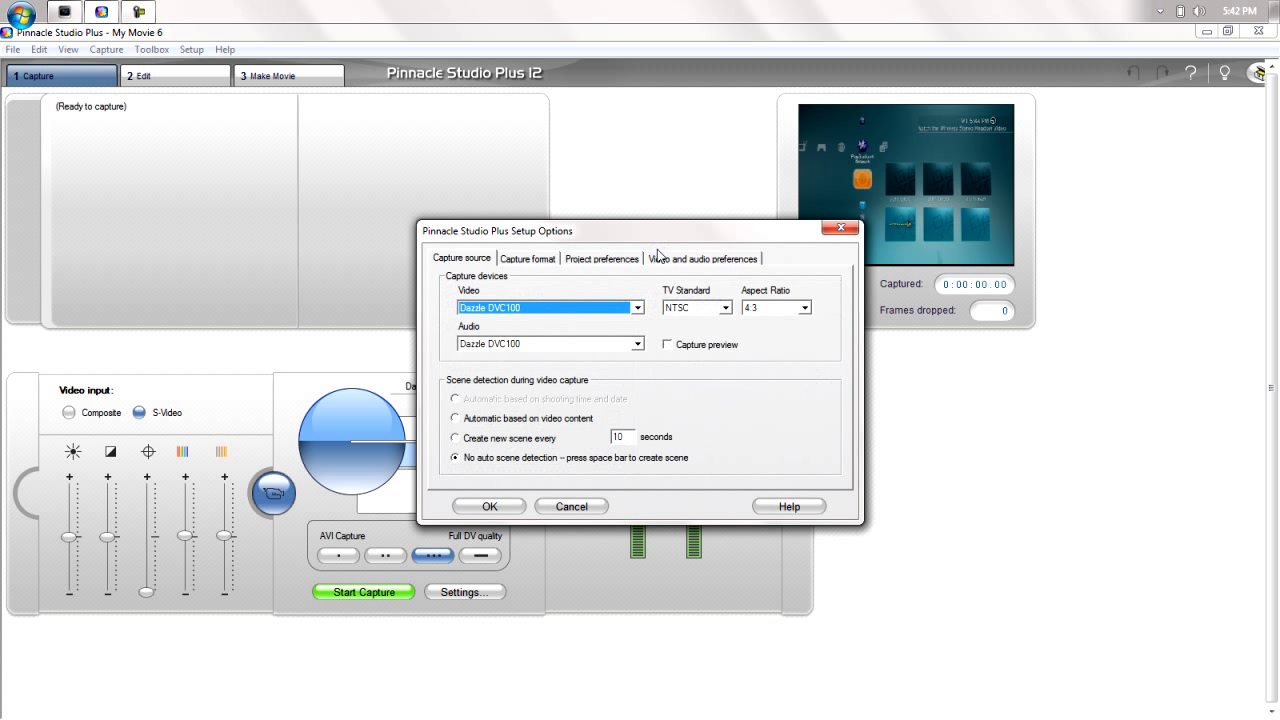
click(765, 313)
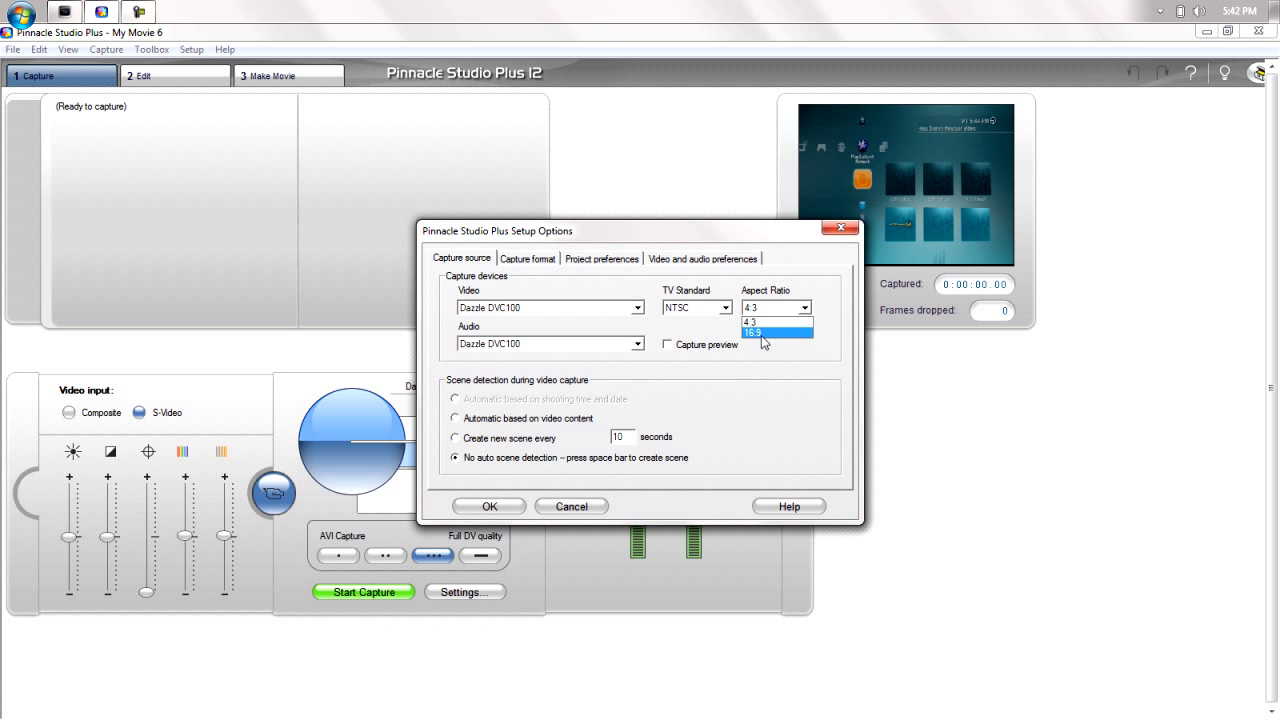
click(756, 332)
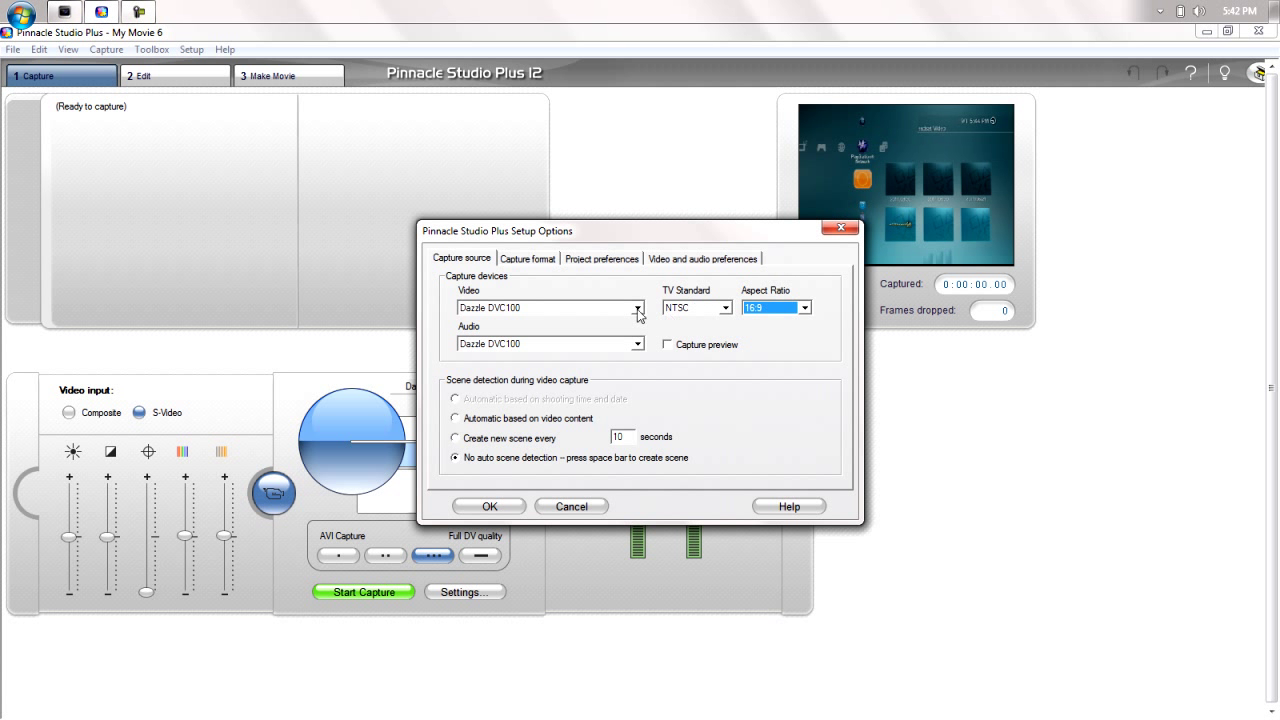
click(680, 310)
click(684, 322)
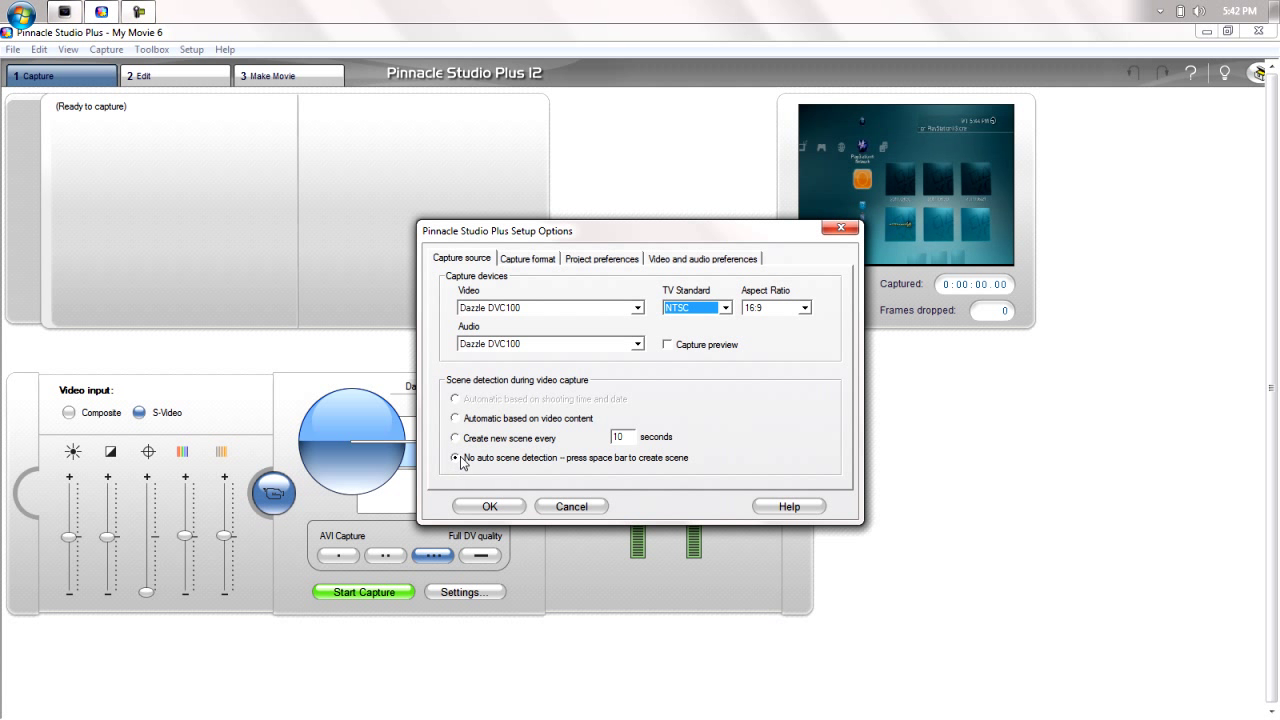
- Choose the MPEG-1/2 capture format with Custom quality at 8000 Kbits/sec
click(523, 260)
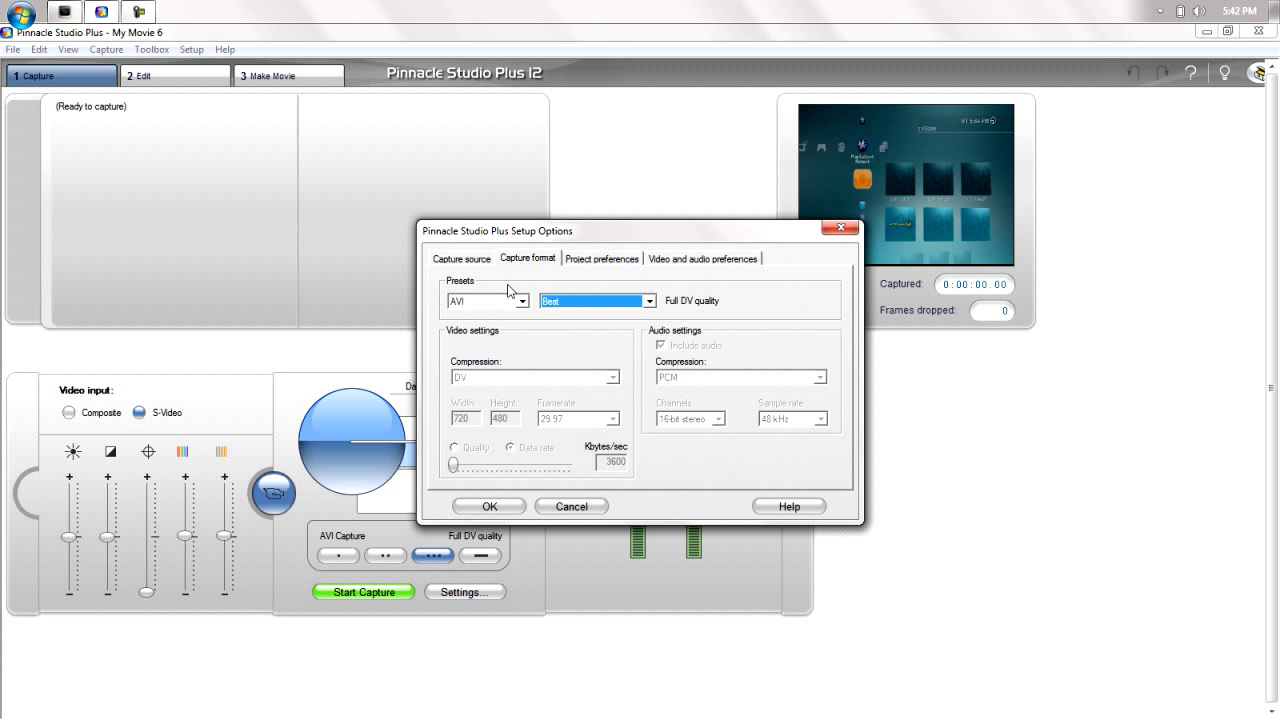
click(503, 301)
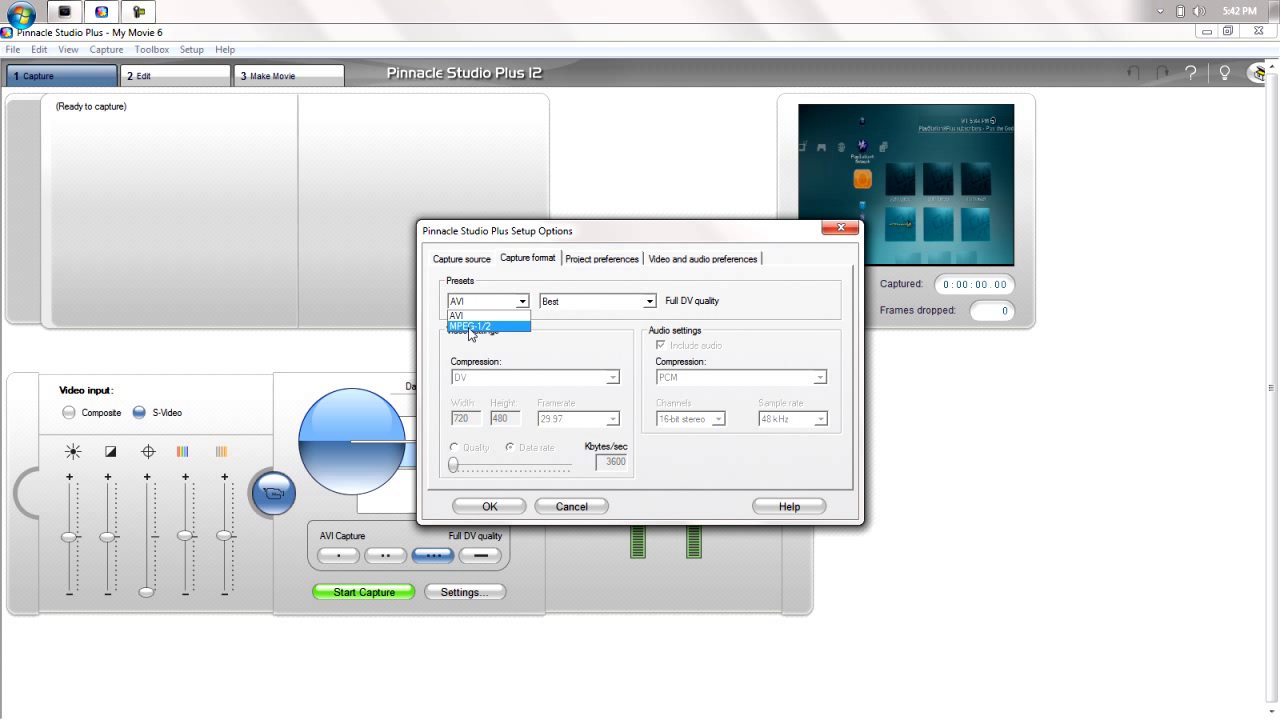
click(470, 328)
click(588, 302)
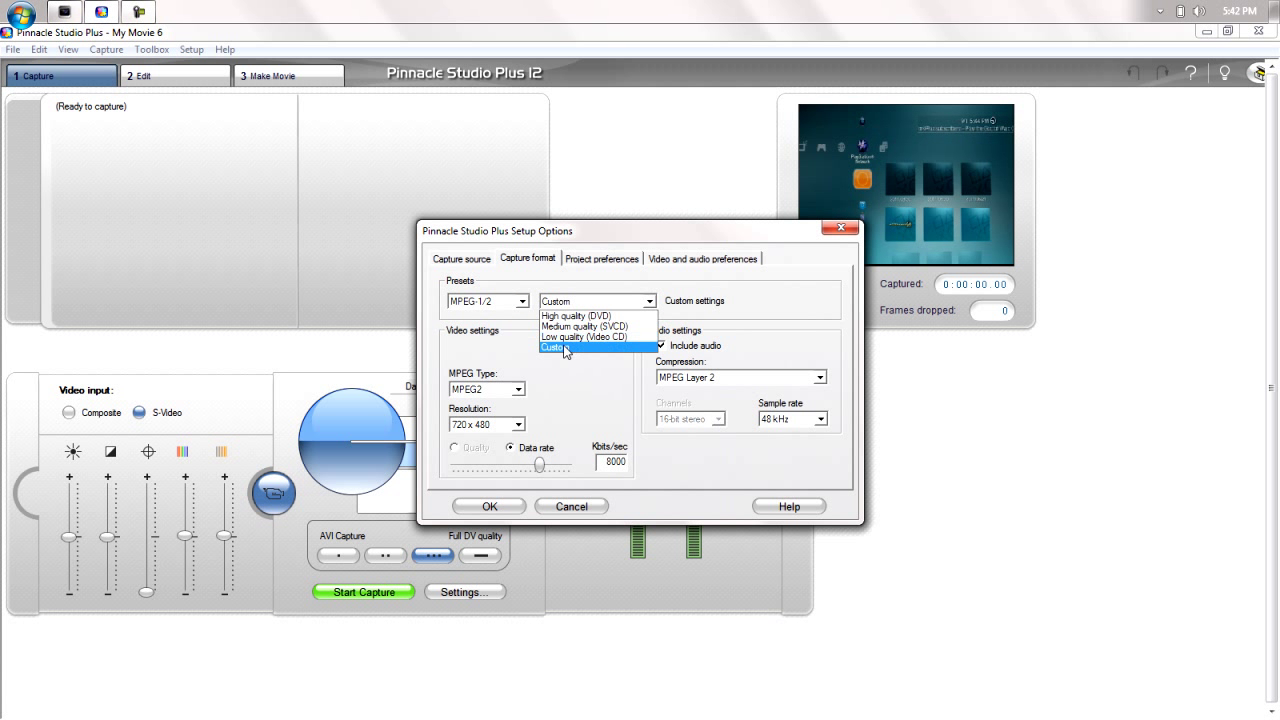
click(565, 348)
drag(600, 461, 631, 460)
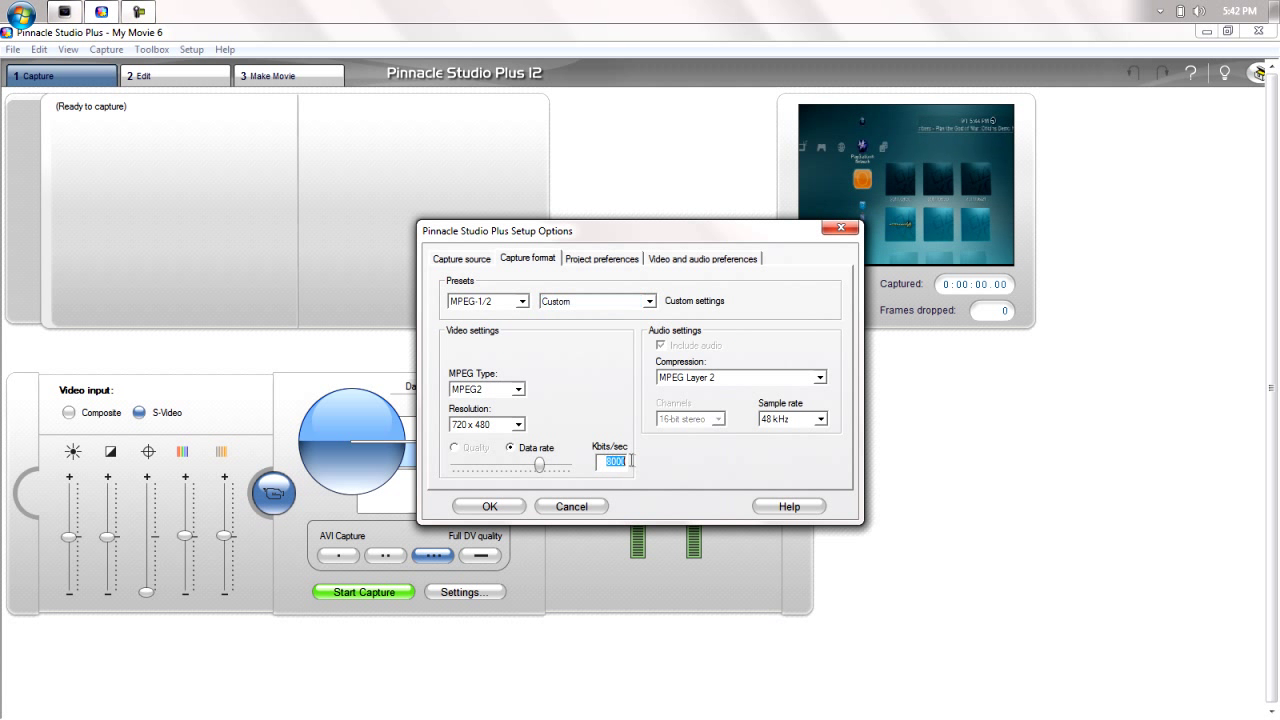
click(600, 260)
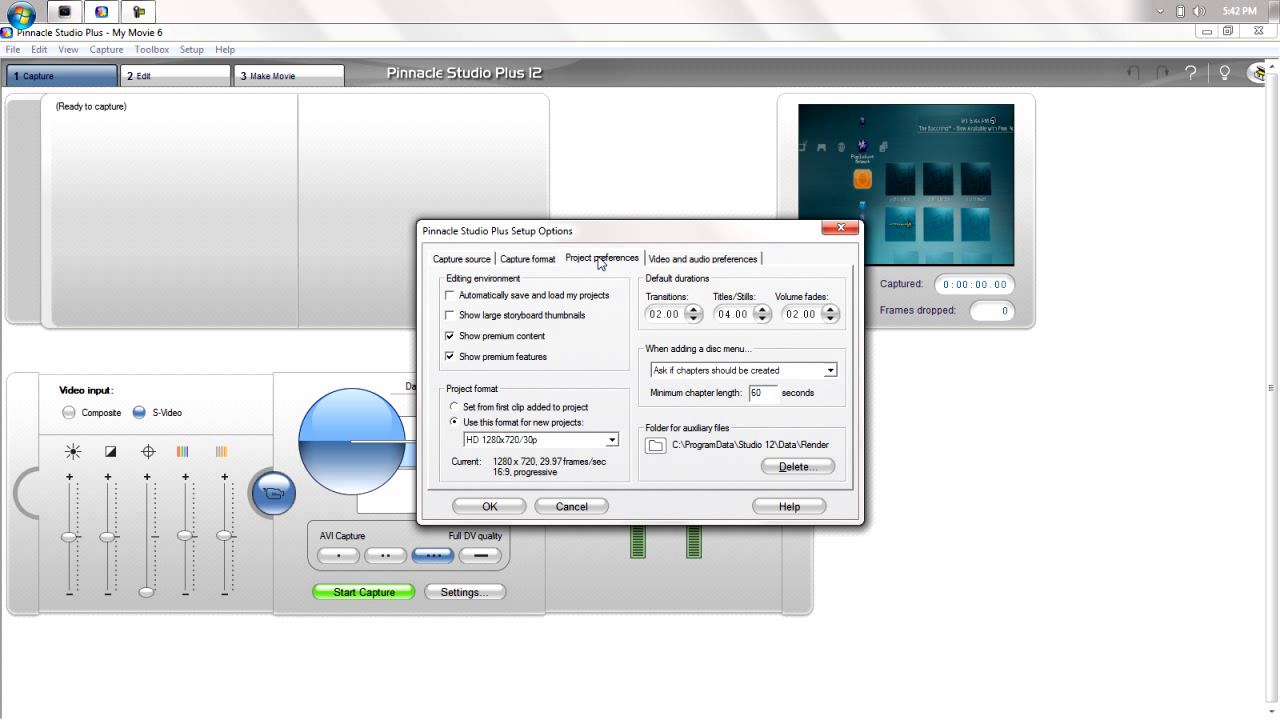
- Keep HD 1280x720/30p as the project format and leave chapter creation set to ask
click(565, 440)
scroll(560, 475, up, 1)
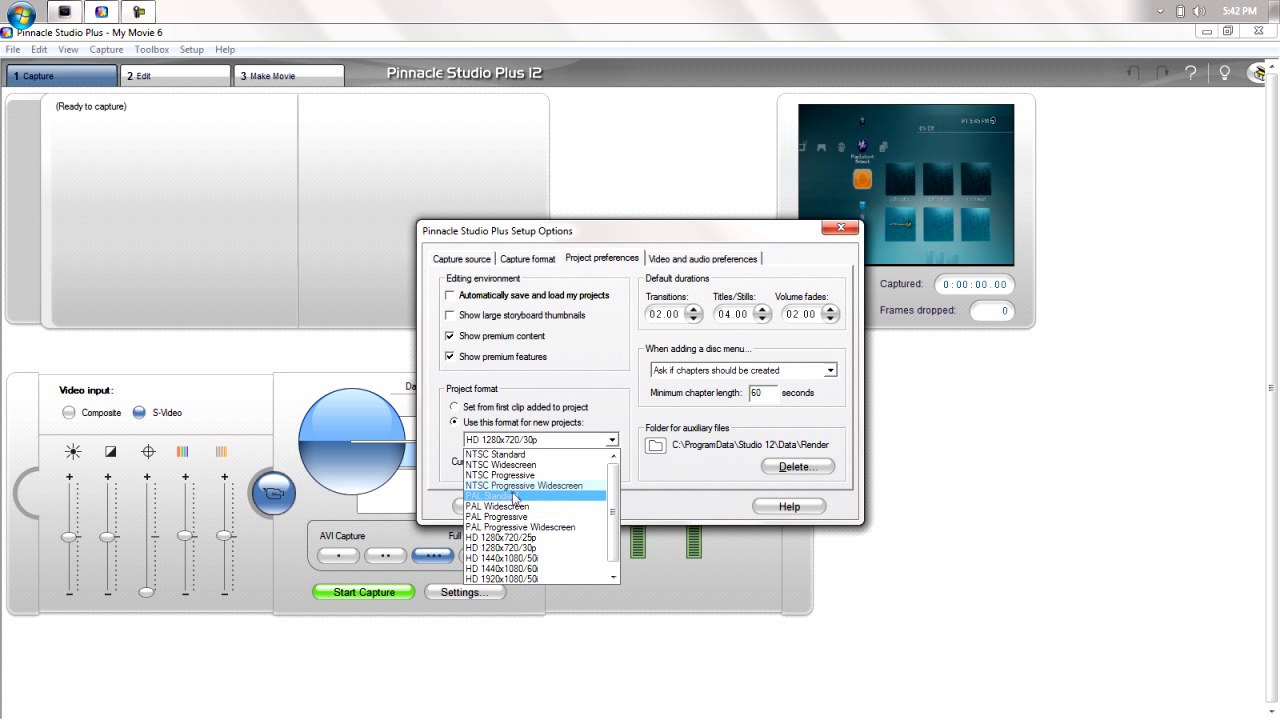
click(519, 547)
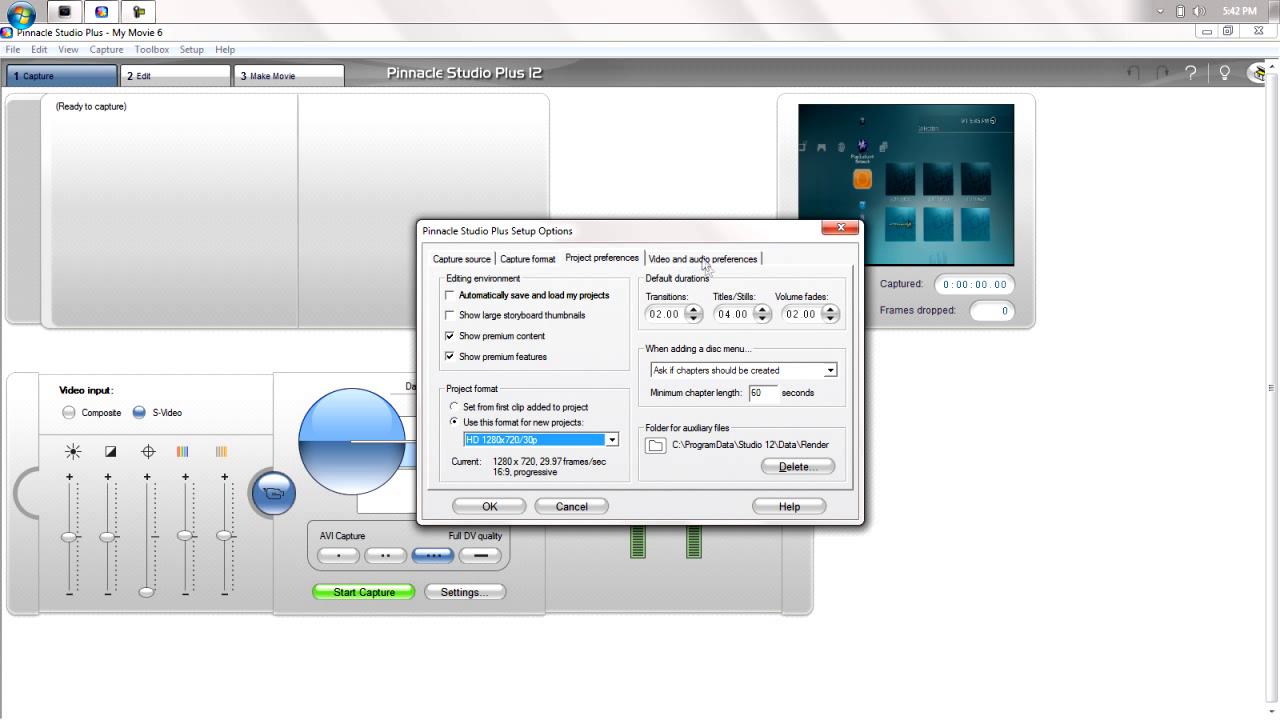
click(728, 370)
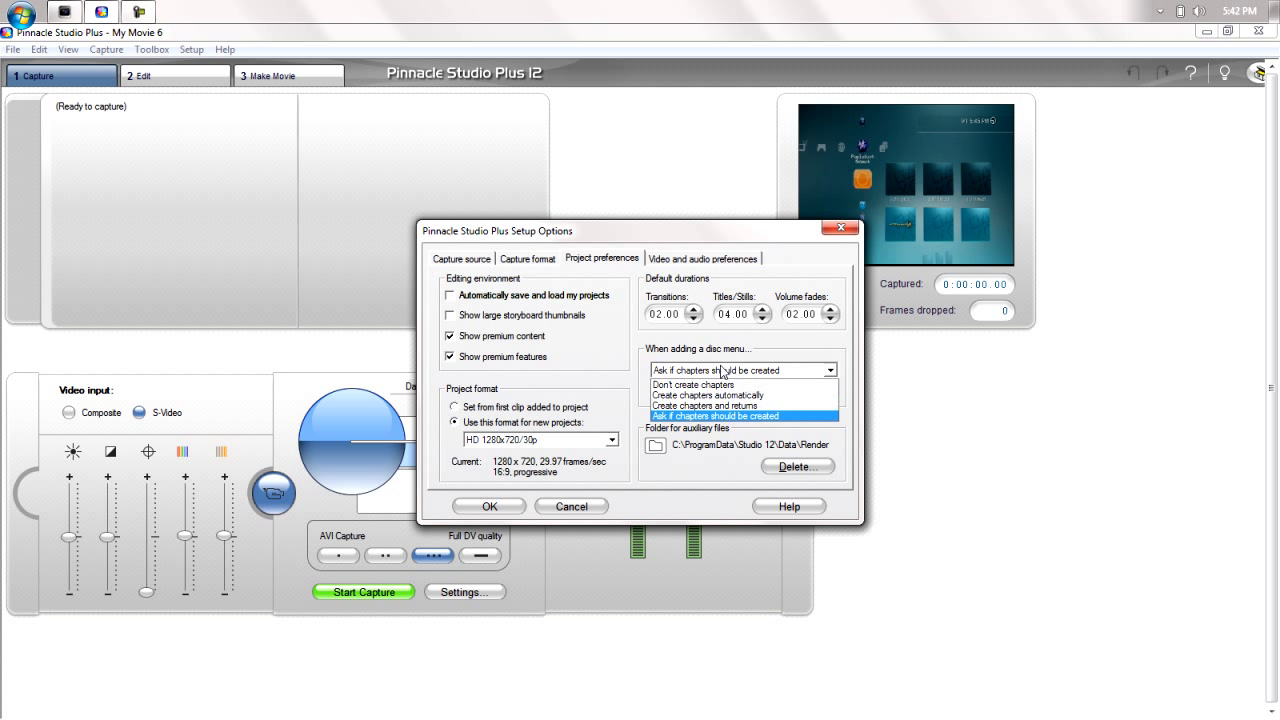
click(722, 415)
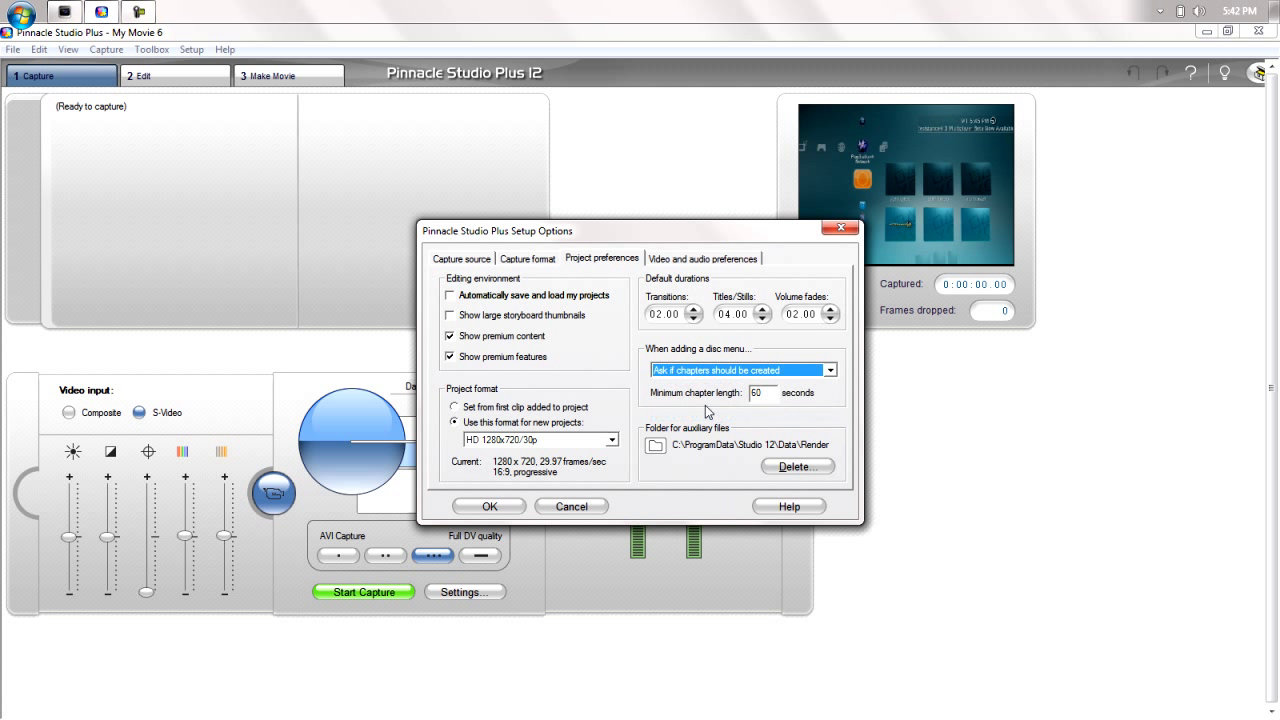
- Keep MPEG-2 as the background rendering codec, apply the setup, and switch to Vegas Pro
click(670, 262)
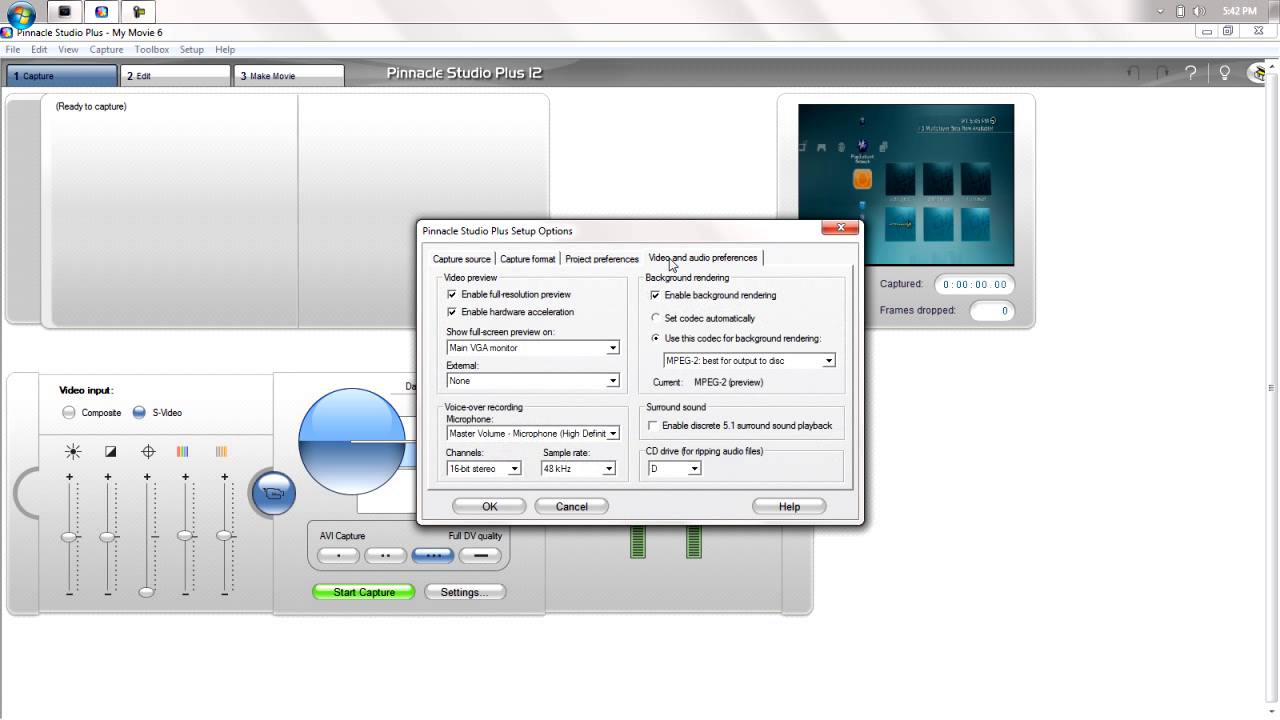
click(725, 366)
click(712, 404)
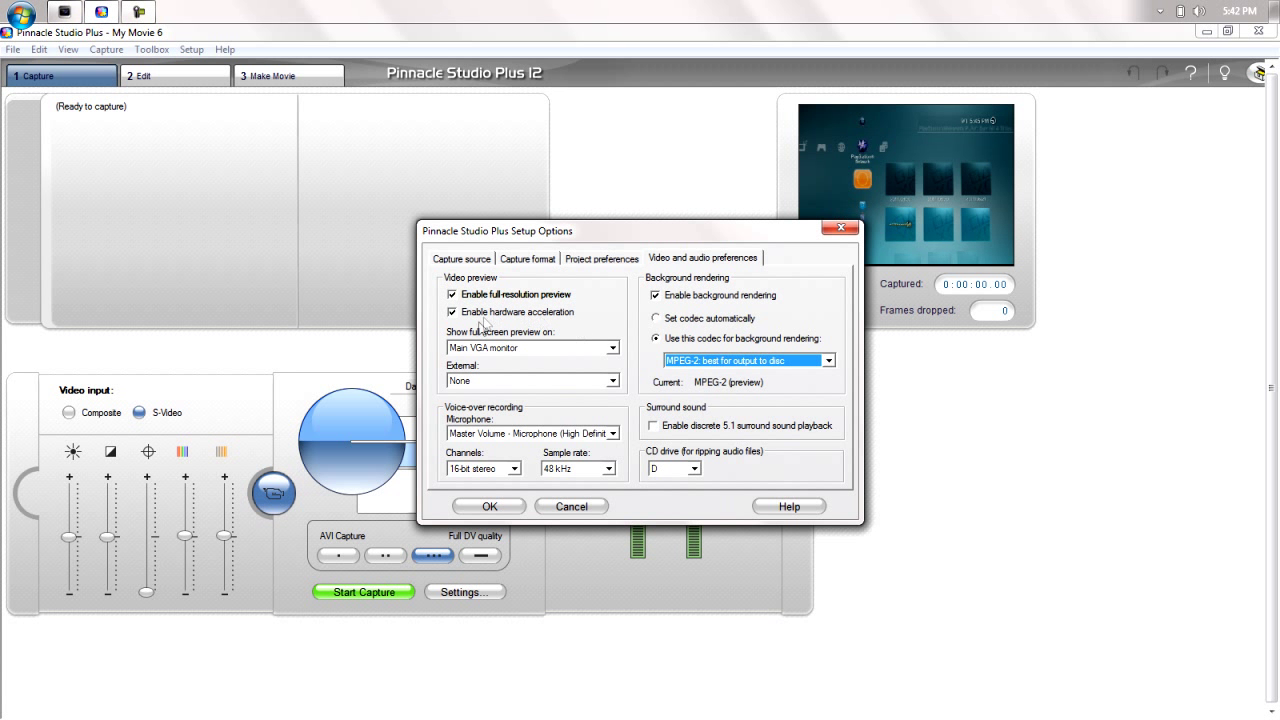
click(487, 507)
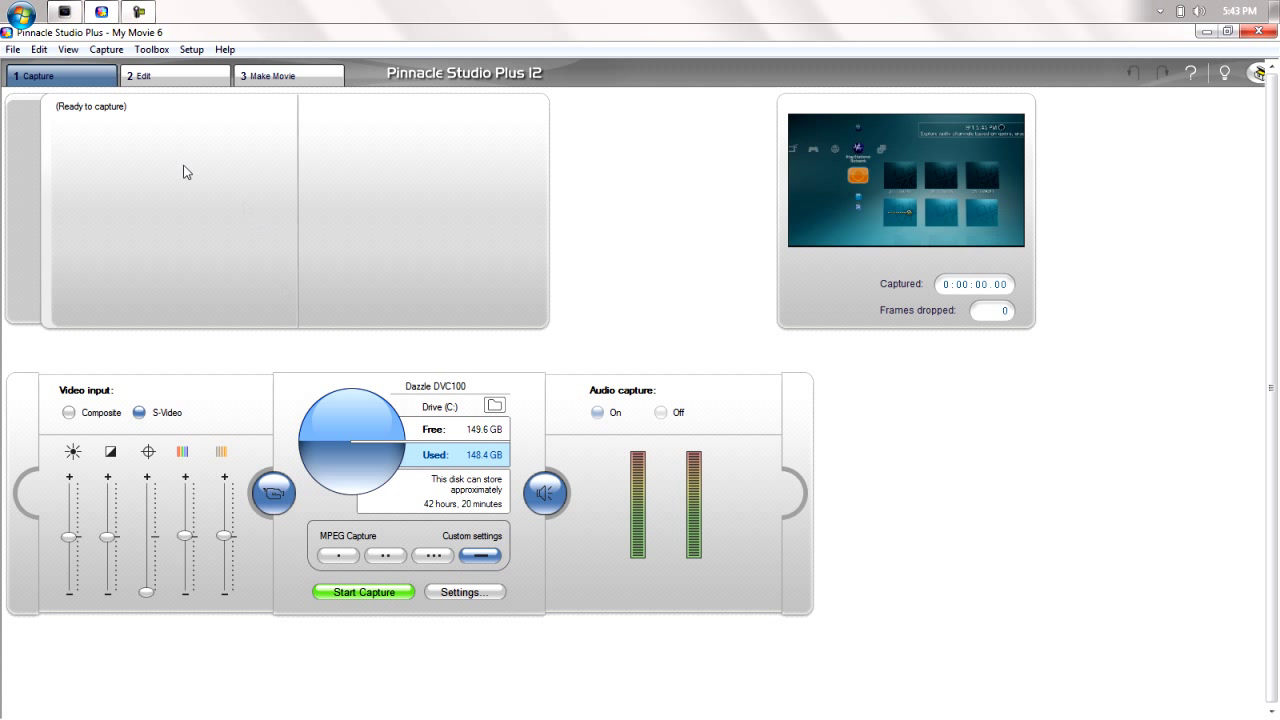
click(248, 175)
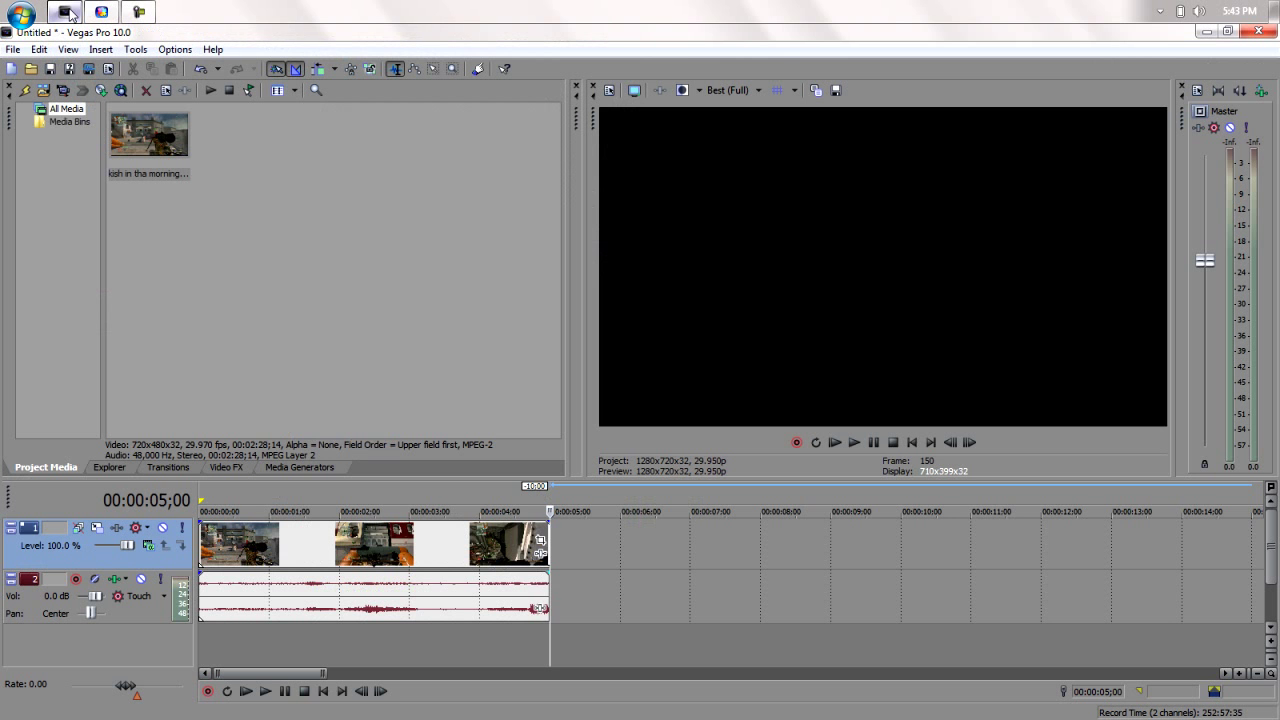
- Apply the MW2 Dazzle HD pan/crop preset (714.6 x 467.8) to the gameplay clip's video event
click(203, 548)
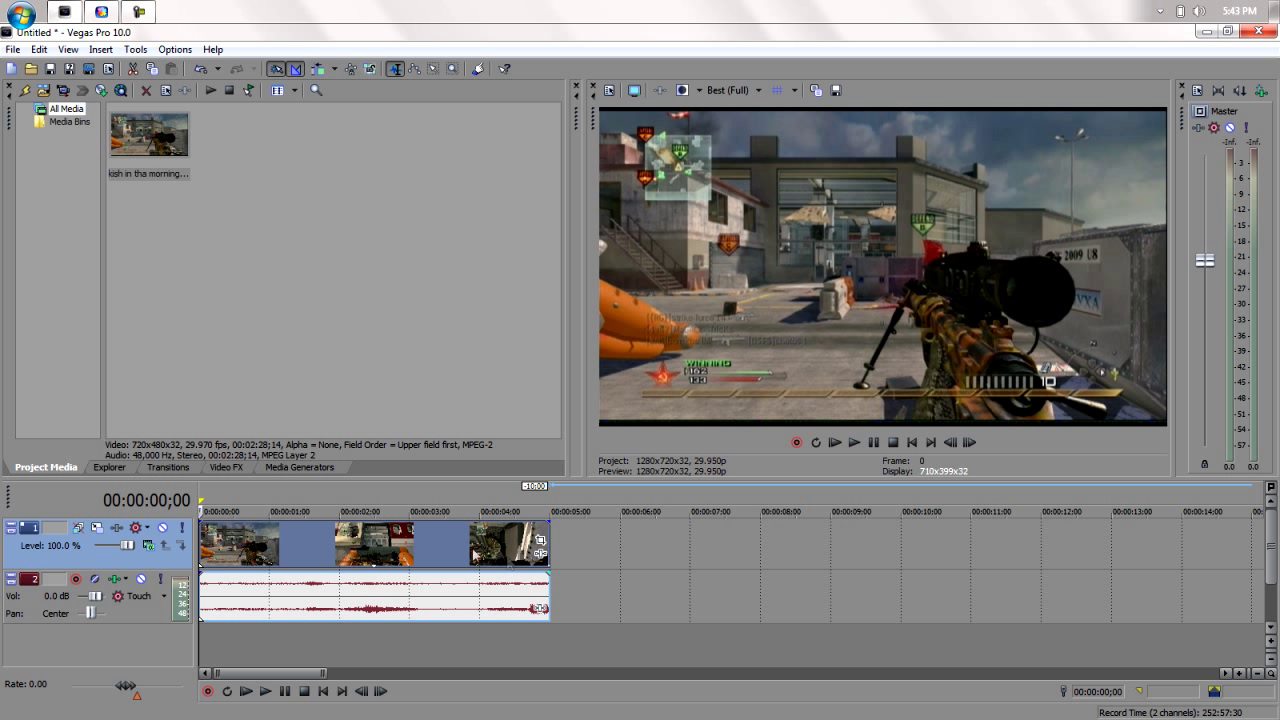
click(541, 541)
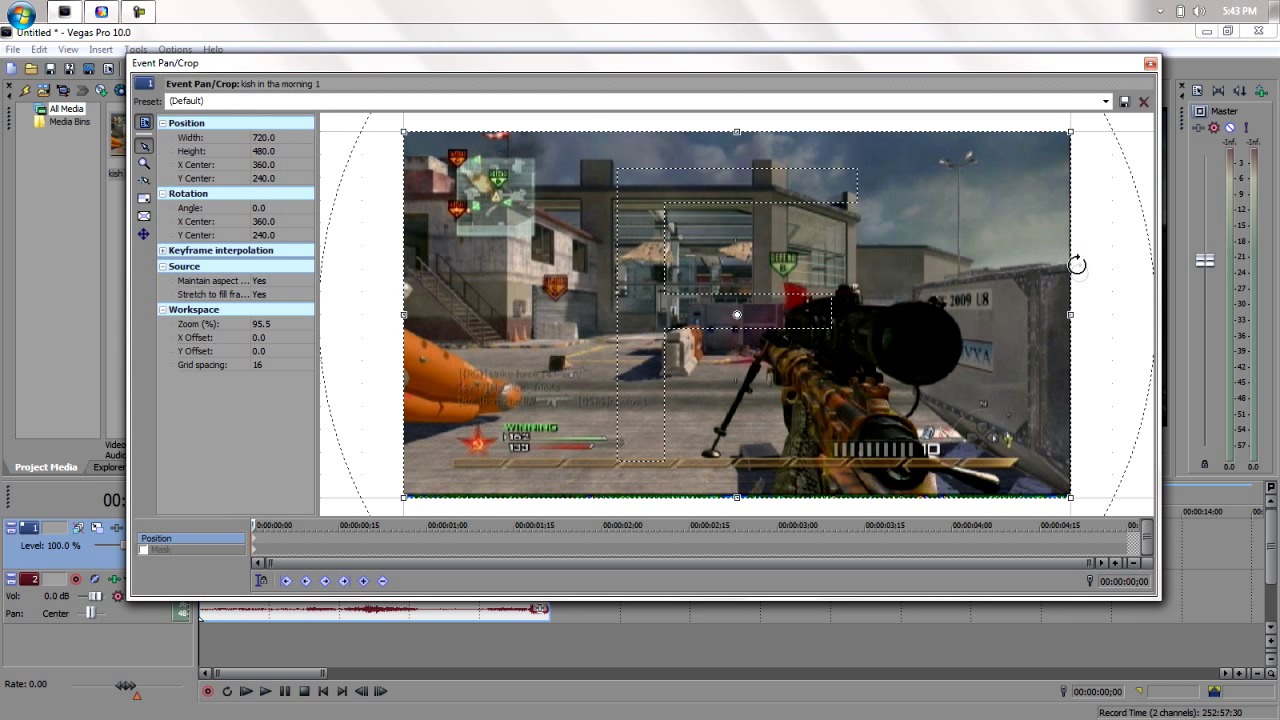
drag(1070, 262, 1065, 265)
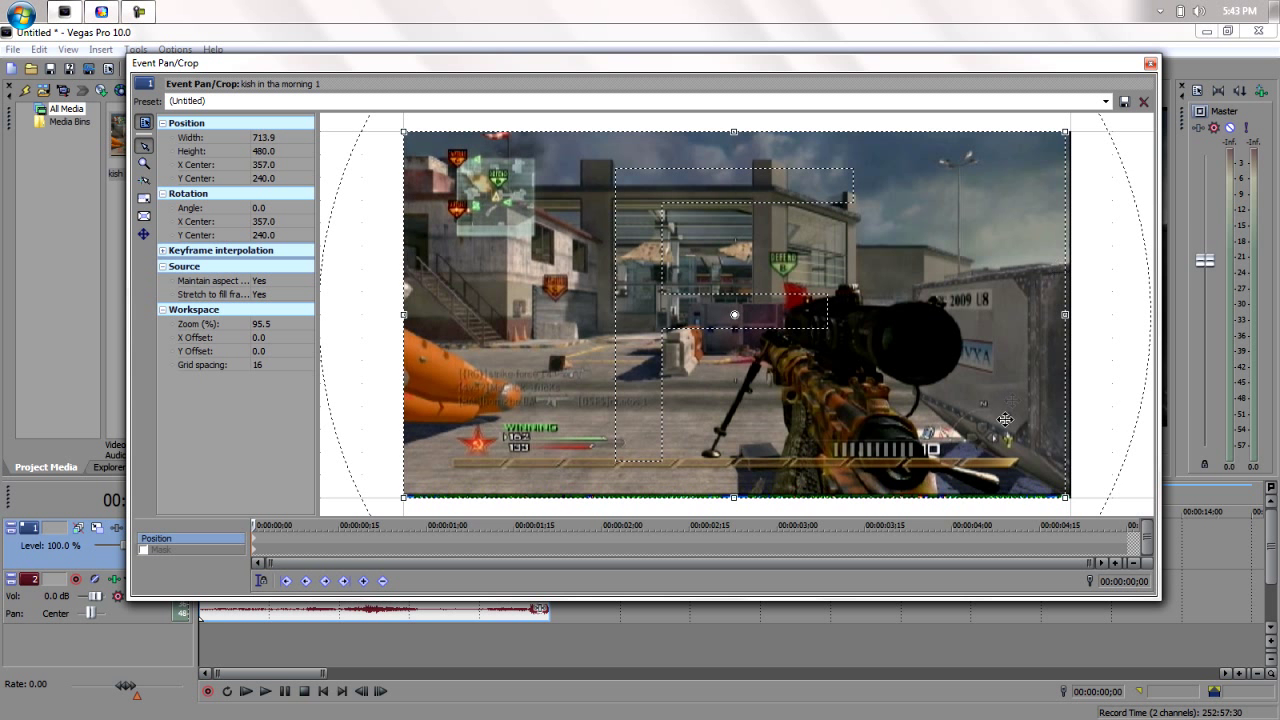
drag(964, 504, 964, 497)
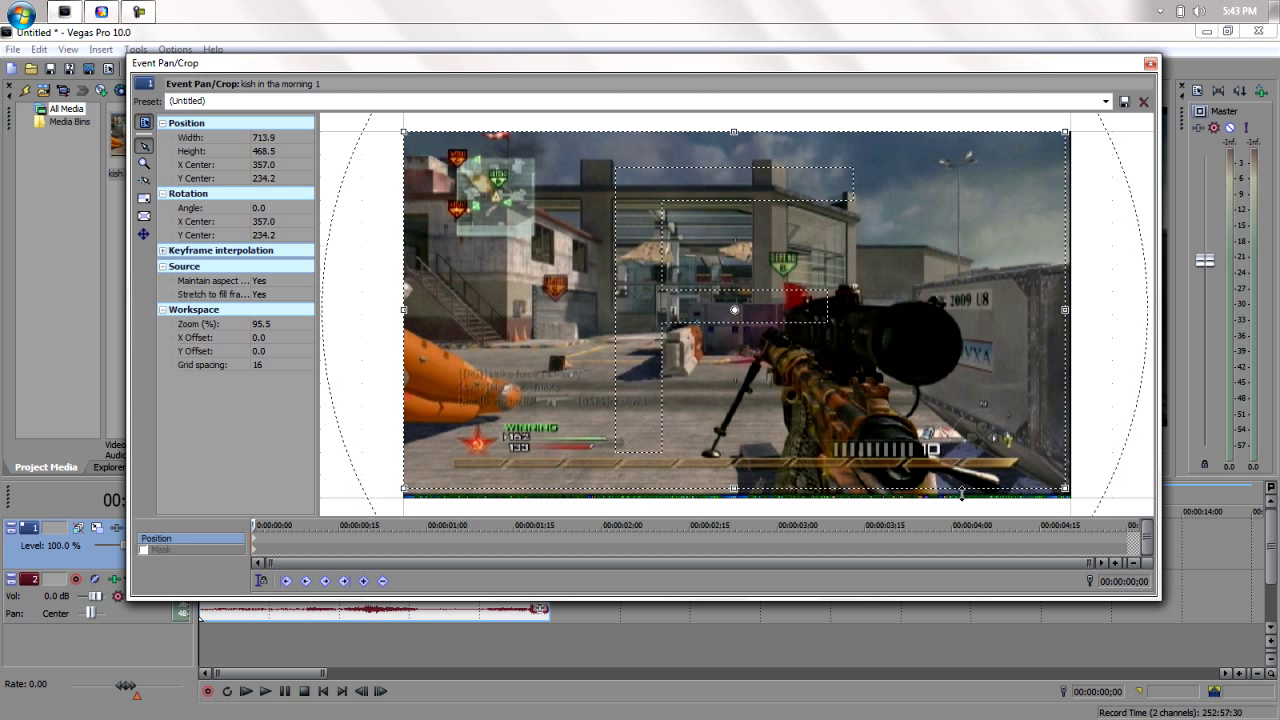
click(144, 215)
click(144, 198)
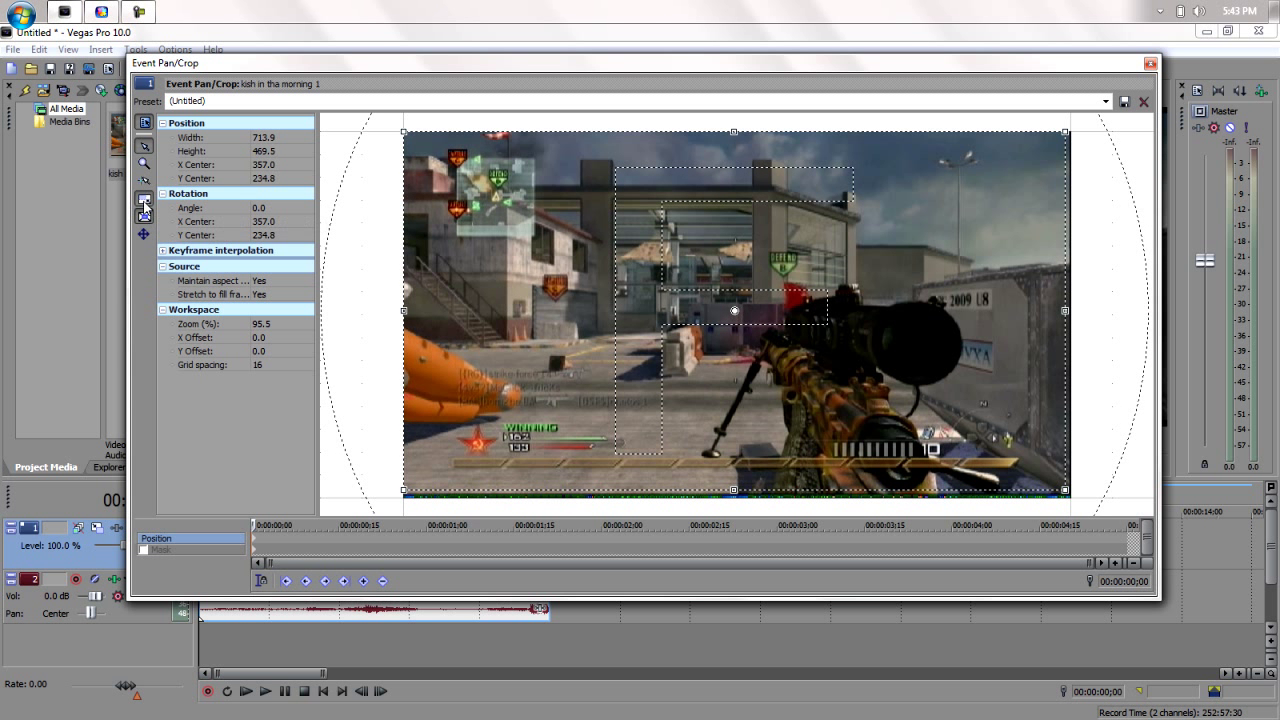
click(1105, 101)
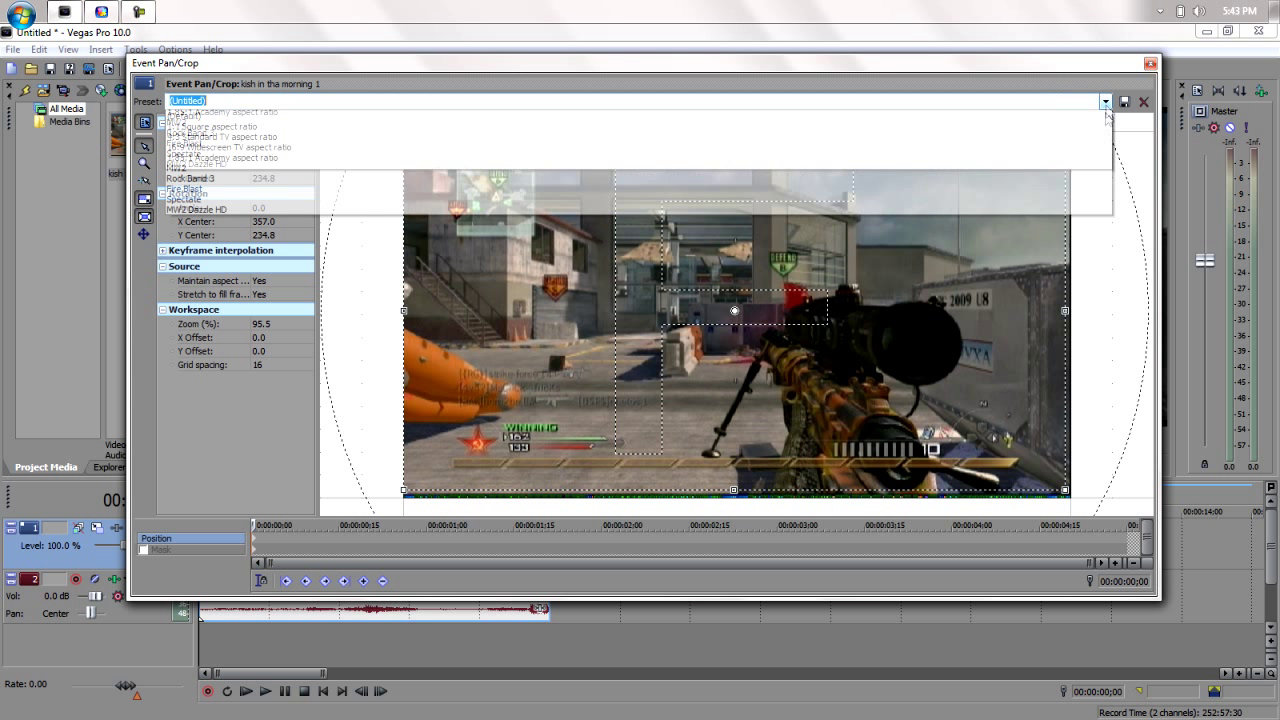
click(1059, 209)
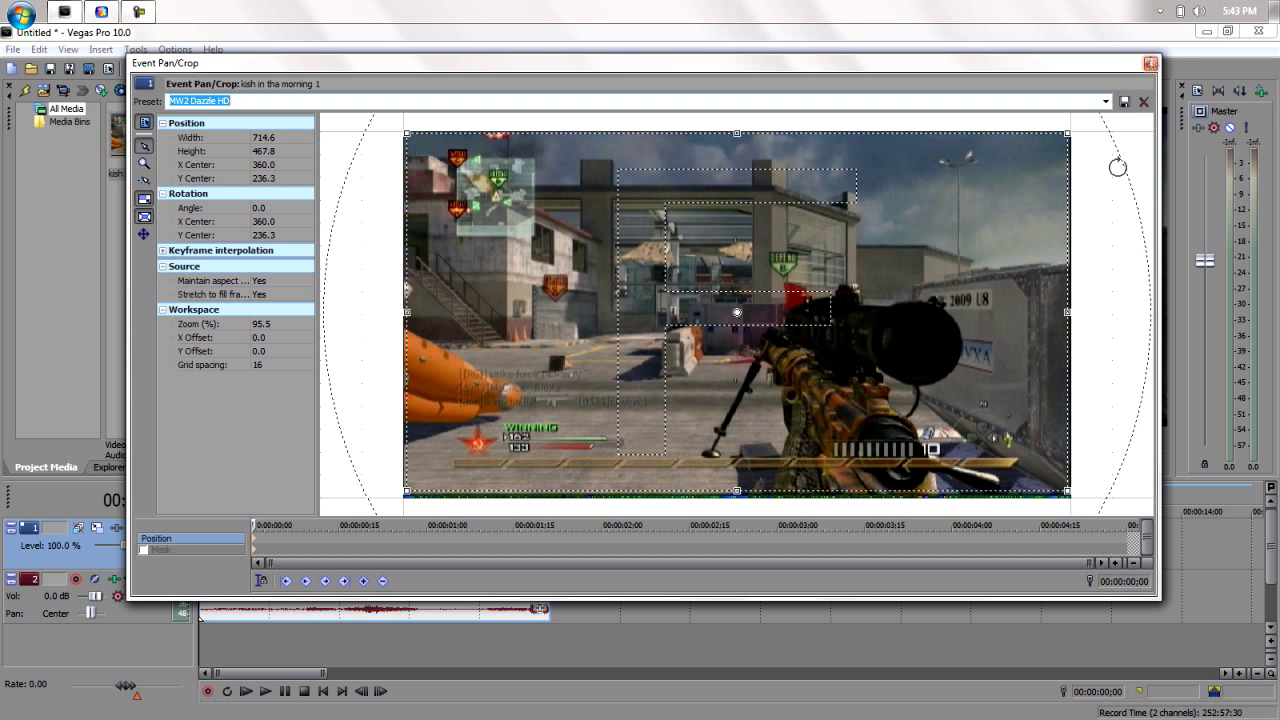
click(1150, 63)
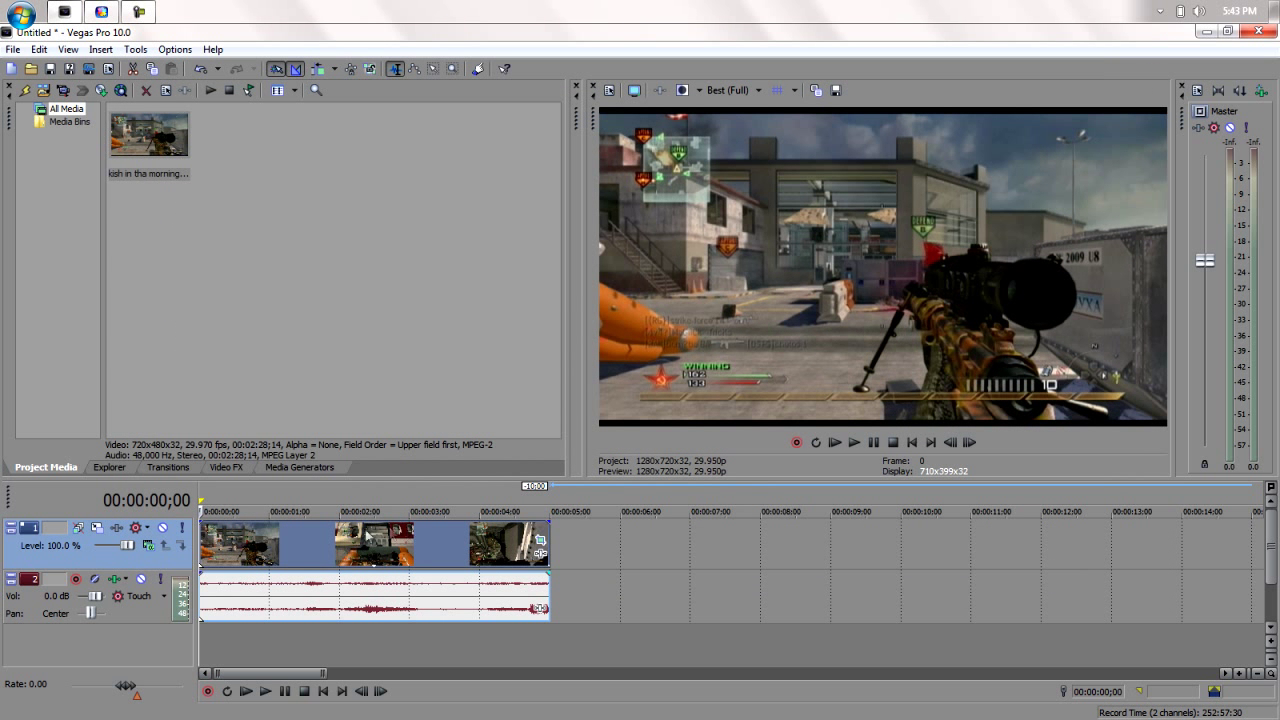
- Turn off Maintain Aspect Ratio in the video clip's switches
right_click(365, 535)
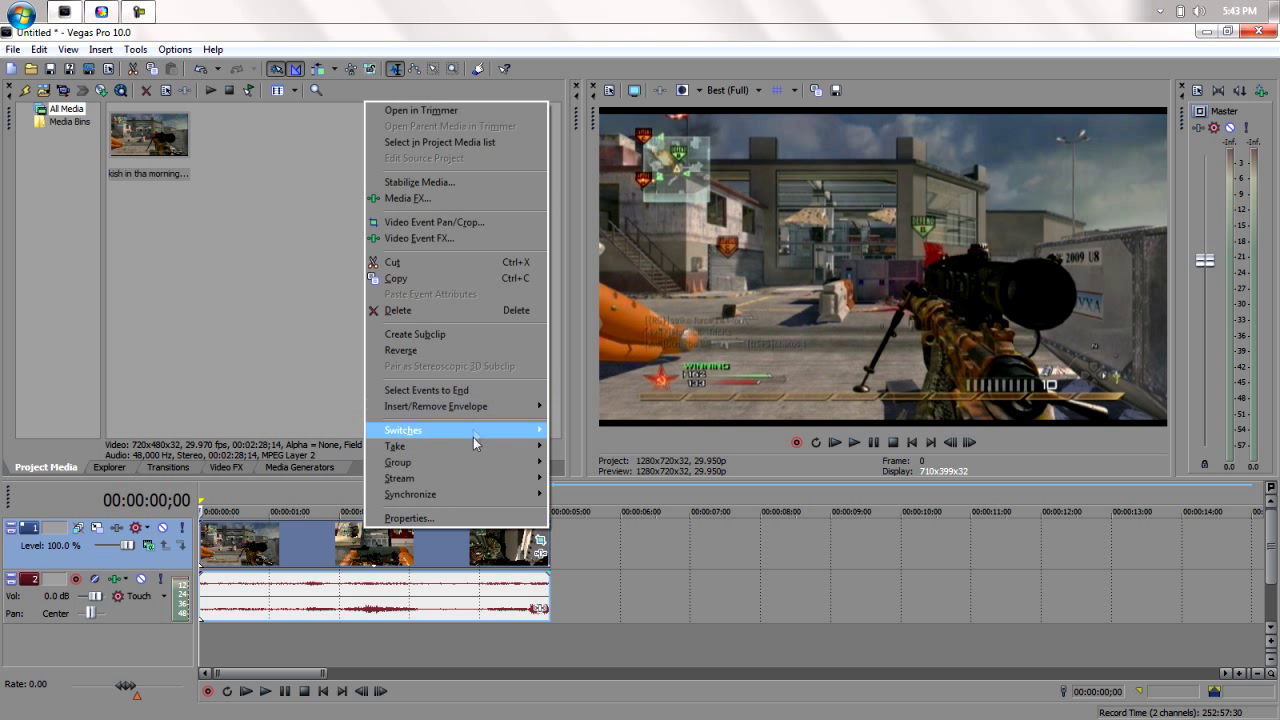
mouse_move(473, 437)
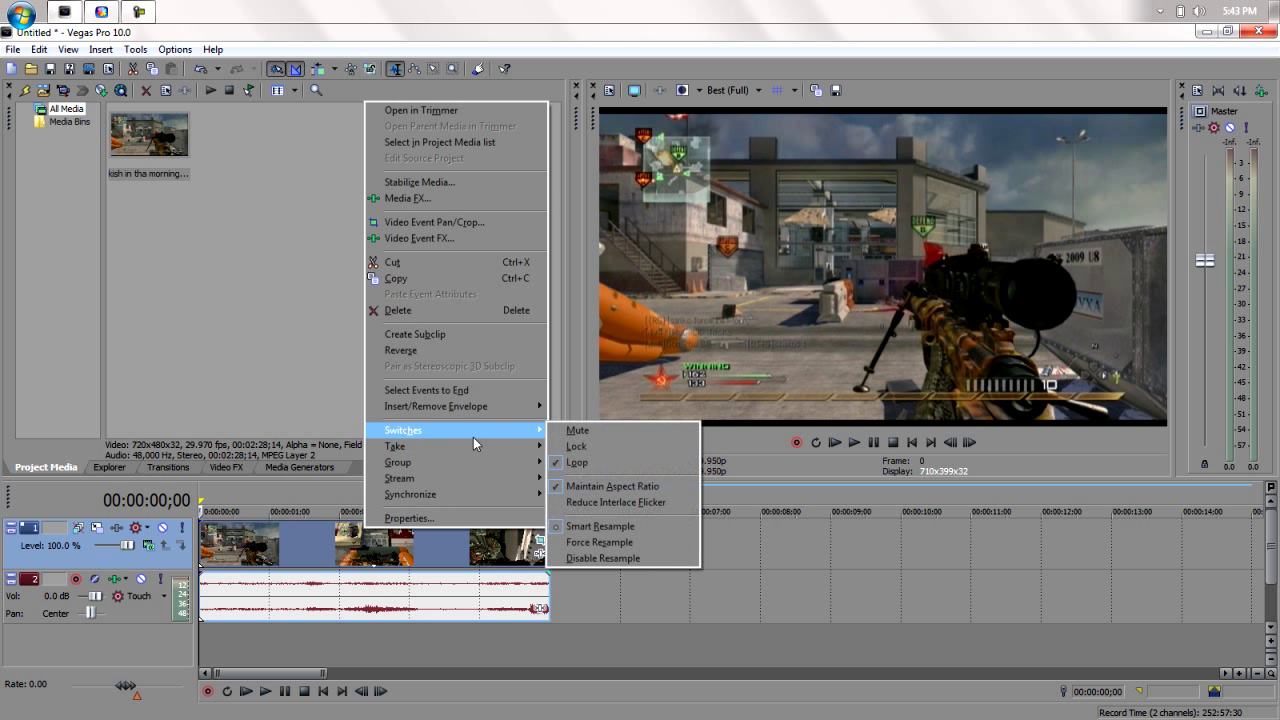
click(612, 487)
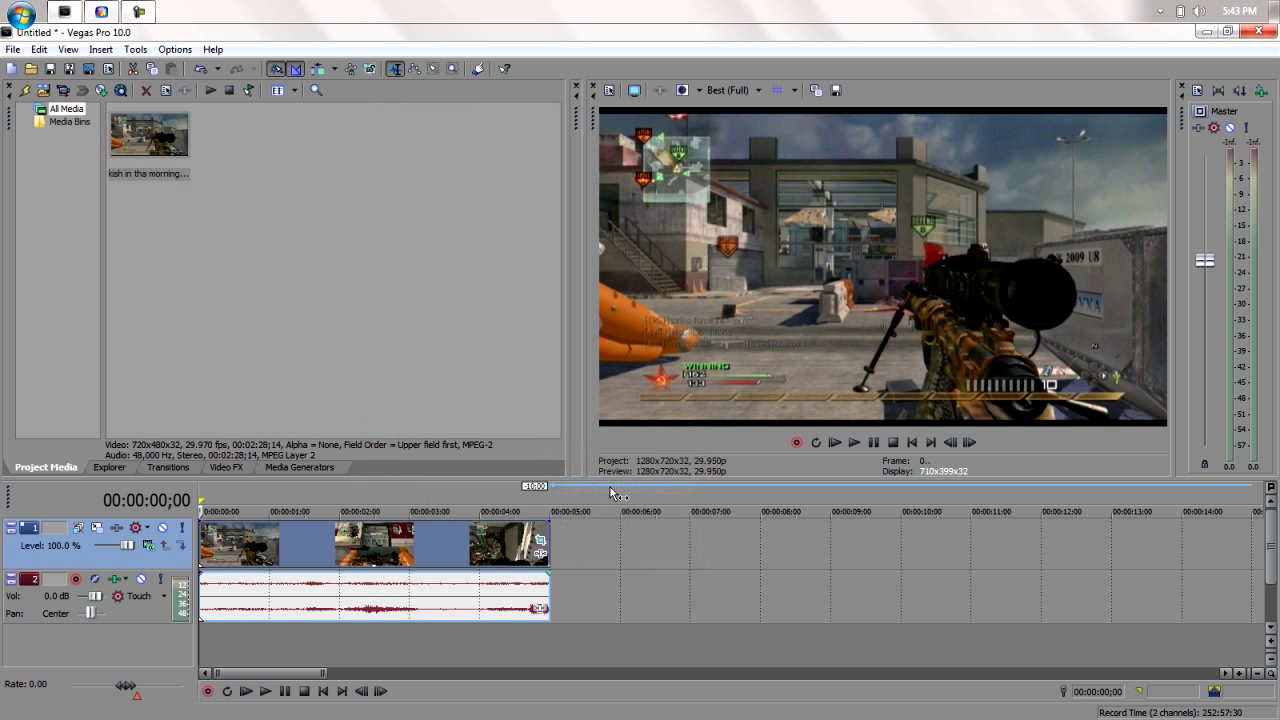
- Try a 29.970 (NTSC) project frame rate and check the result on the timeline
click(609, 92)
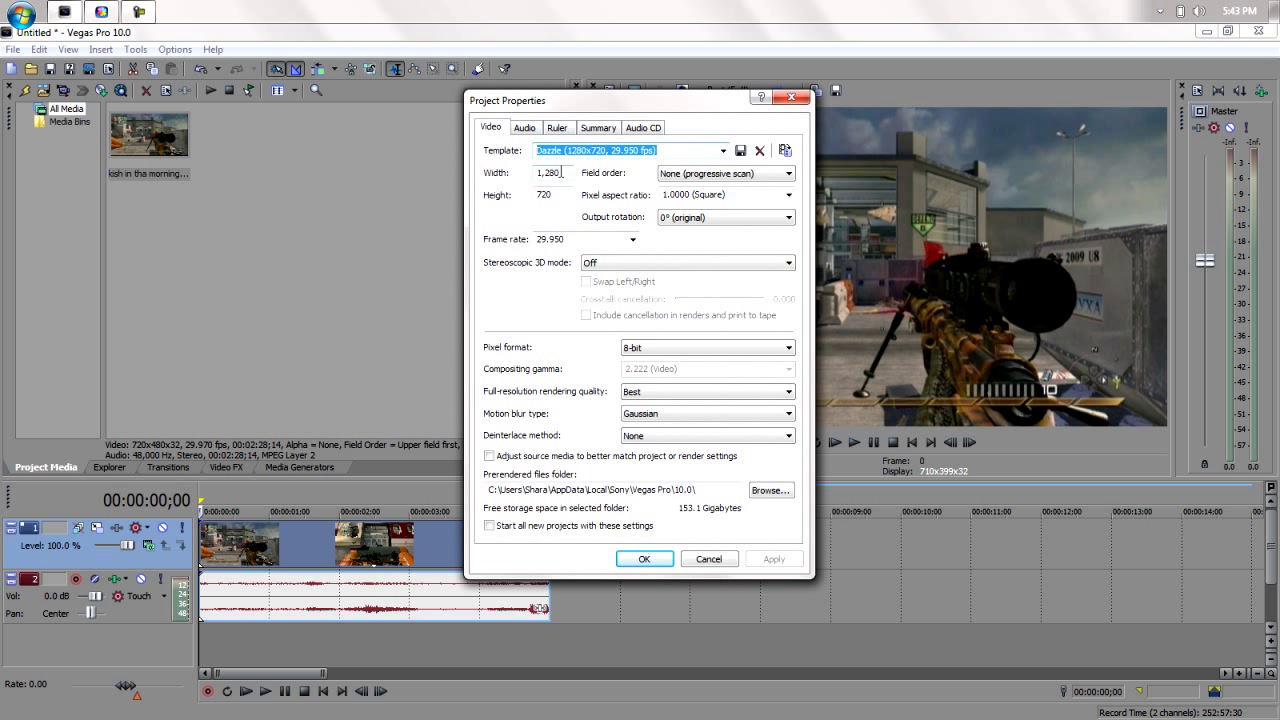
drag(561, 172, 537, 197)
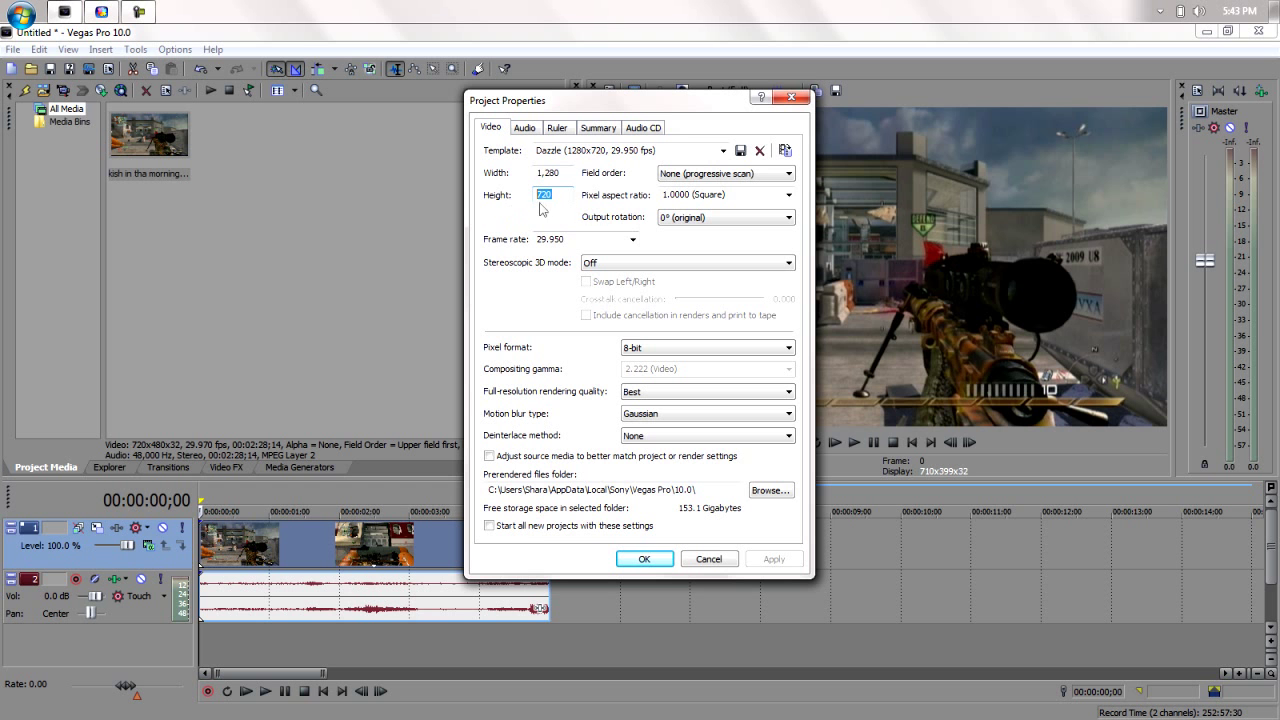
double_click(602, 240)
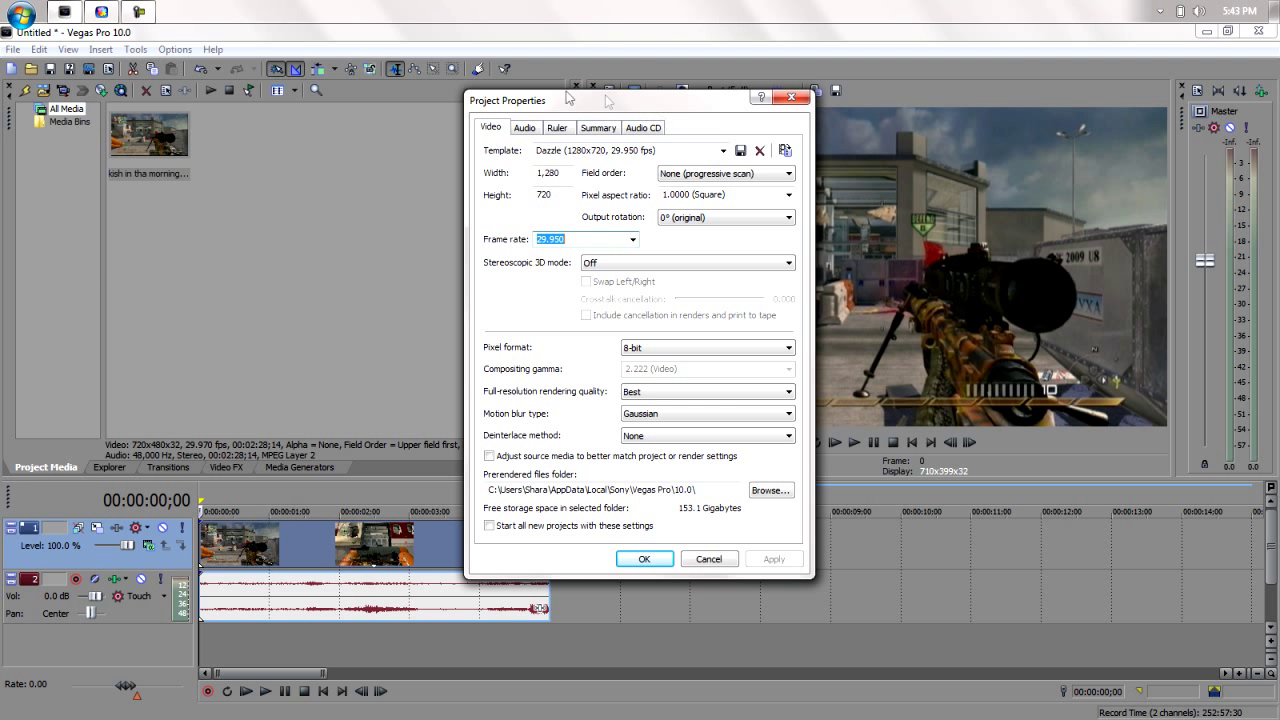
drag(551, 101, 344, 123)
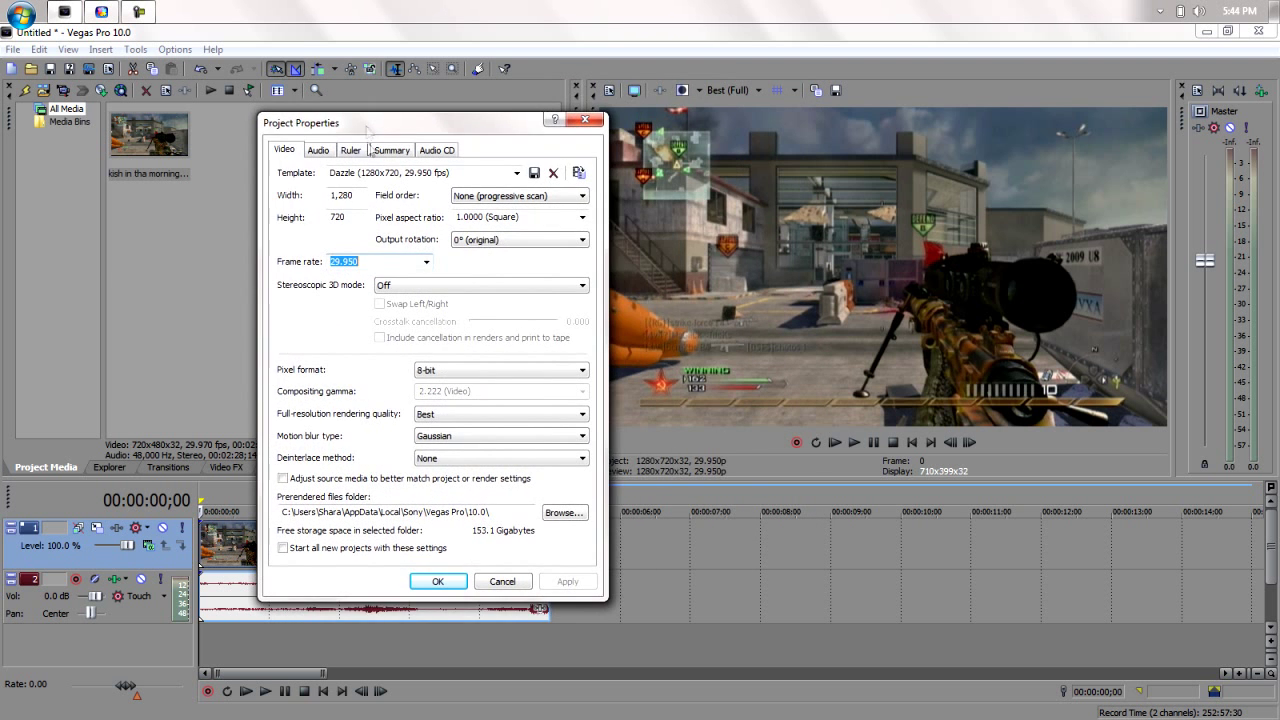
click(426, 261)
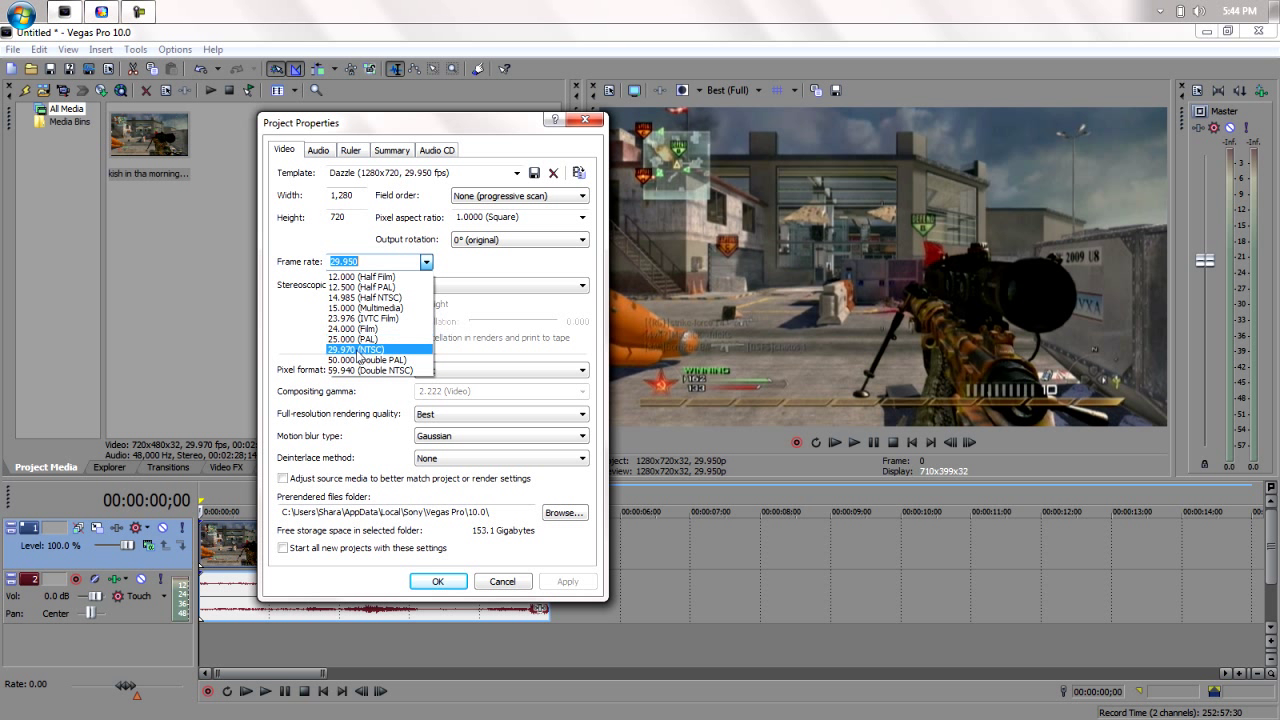
click(362, 351)
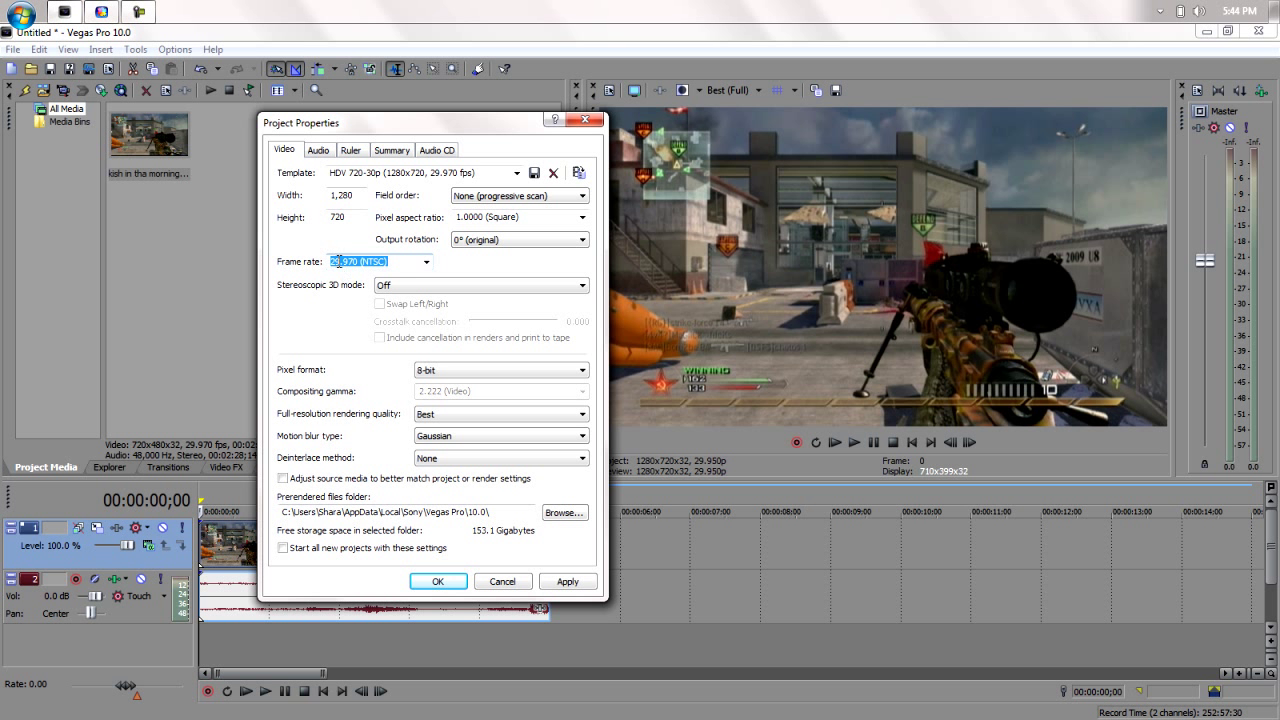
click(568, 582)
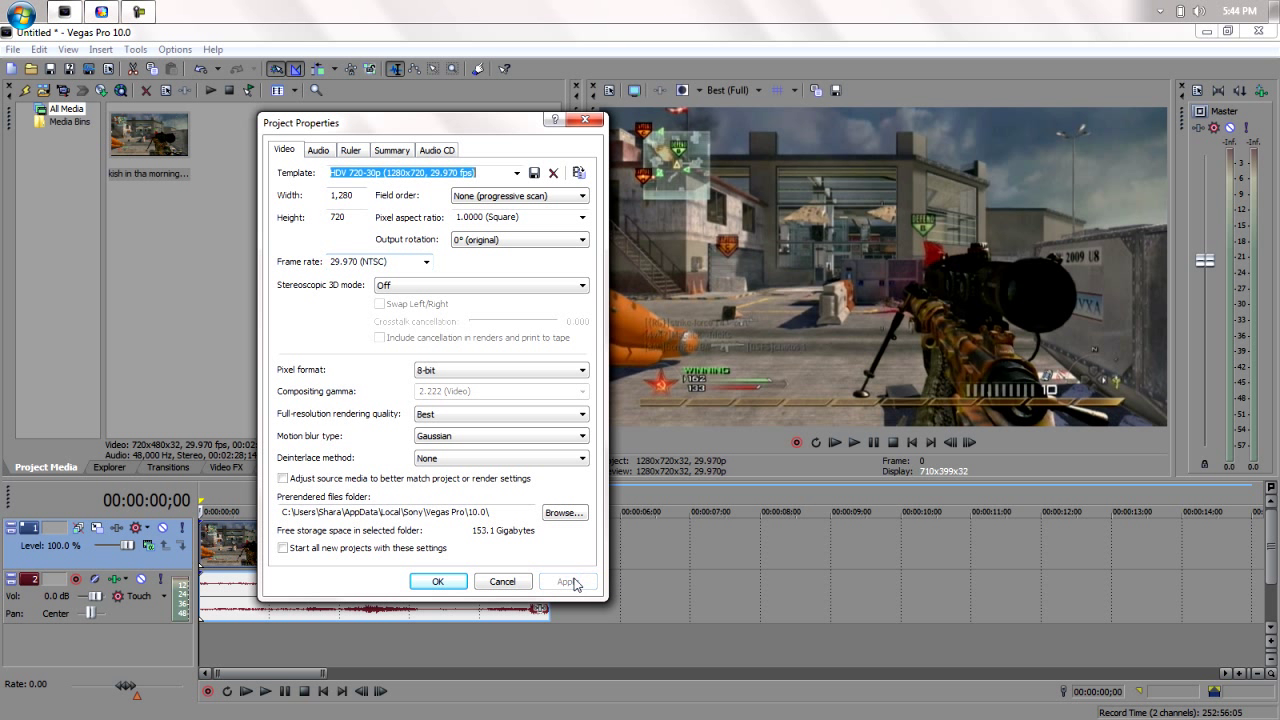
click(437, 581)
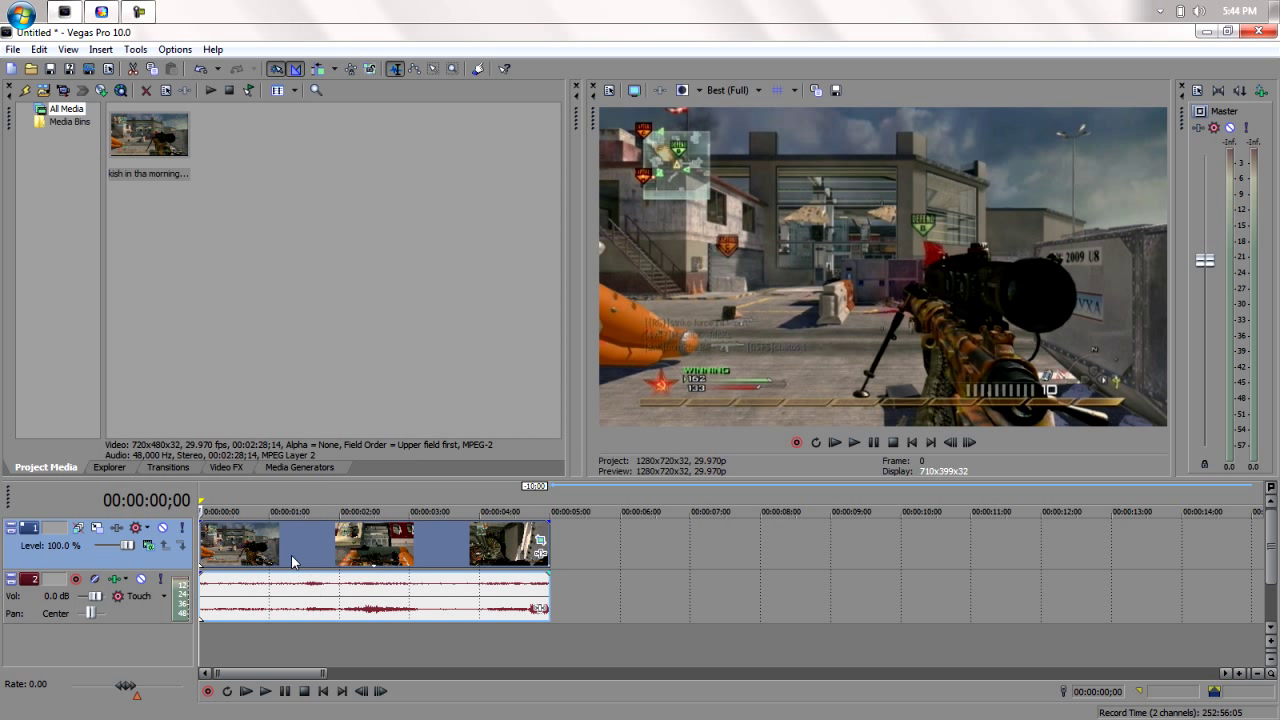
click(293, 556)
key(Left)
key(Left)
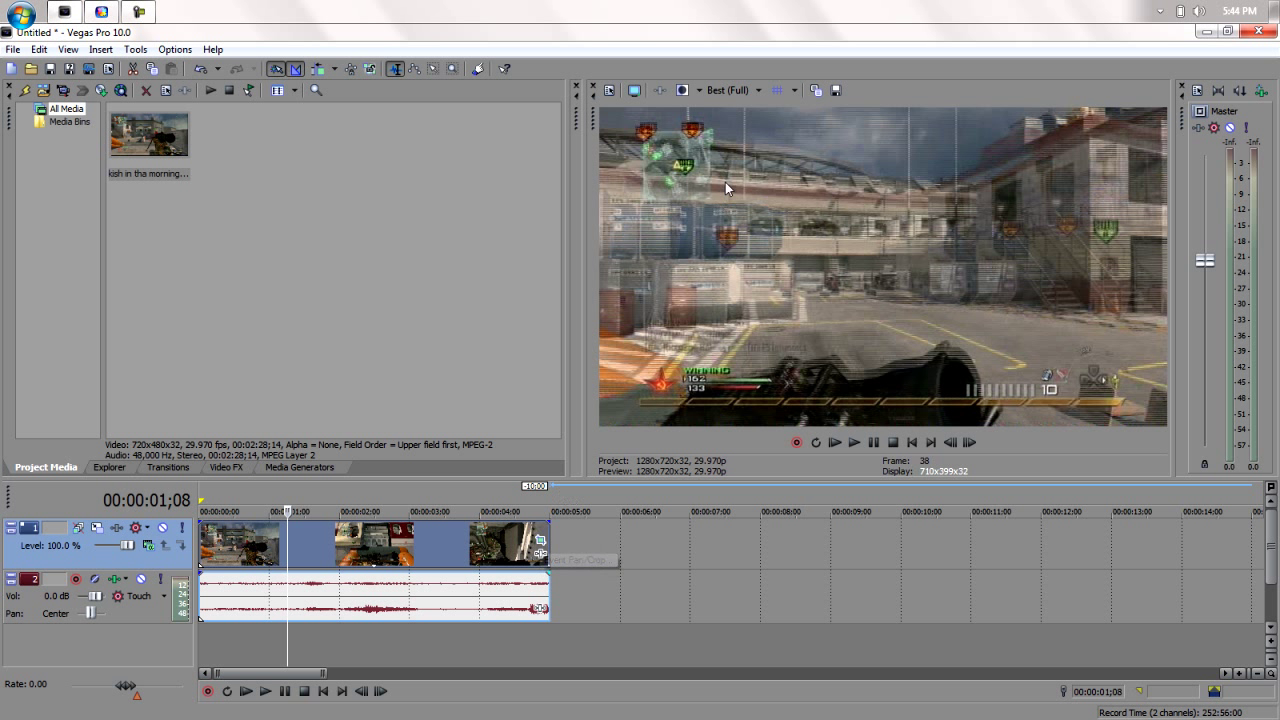
- Set the project frame rate back to 29.950 fps
click(608, 90)
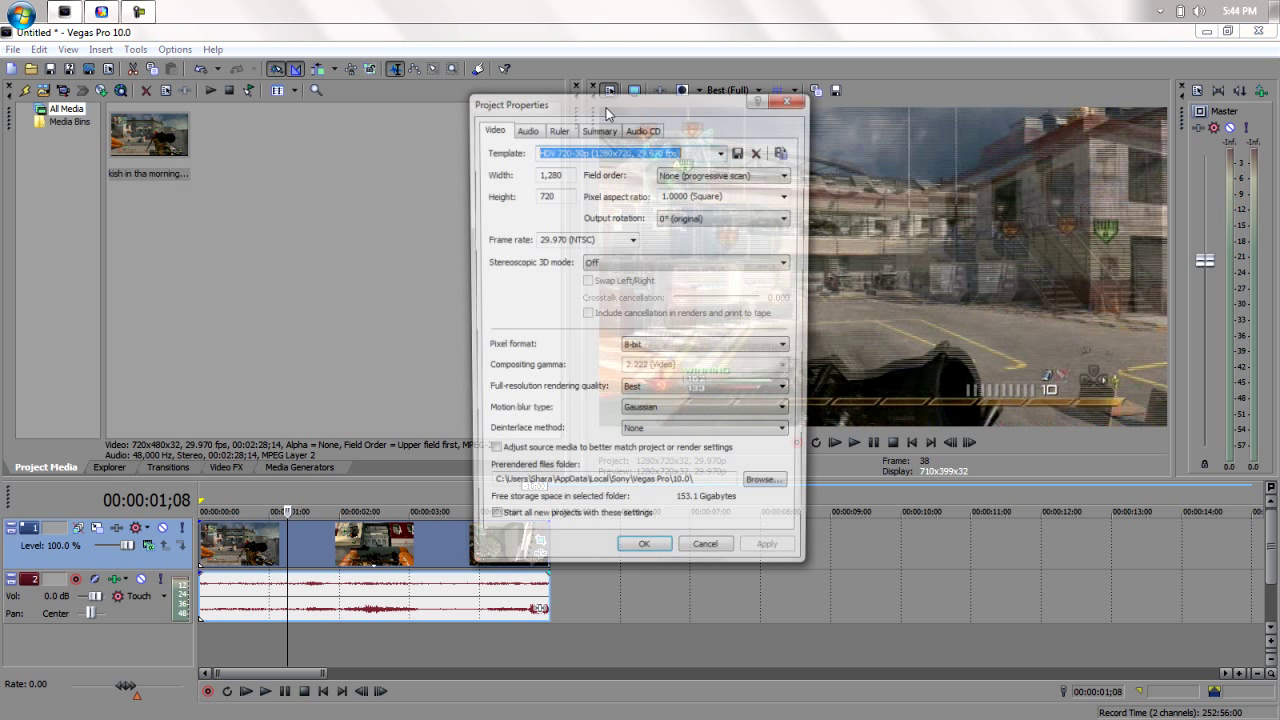
drag(618, 112, 429, 132)
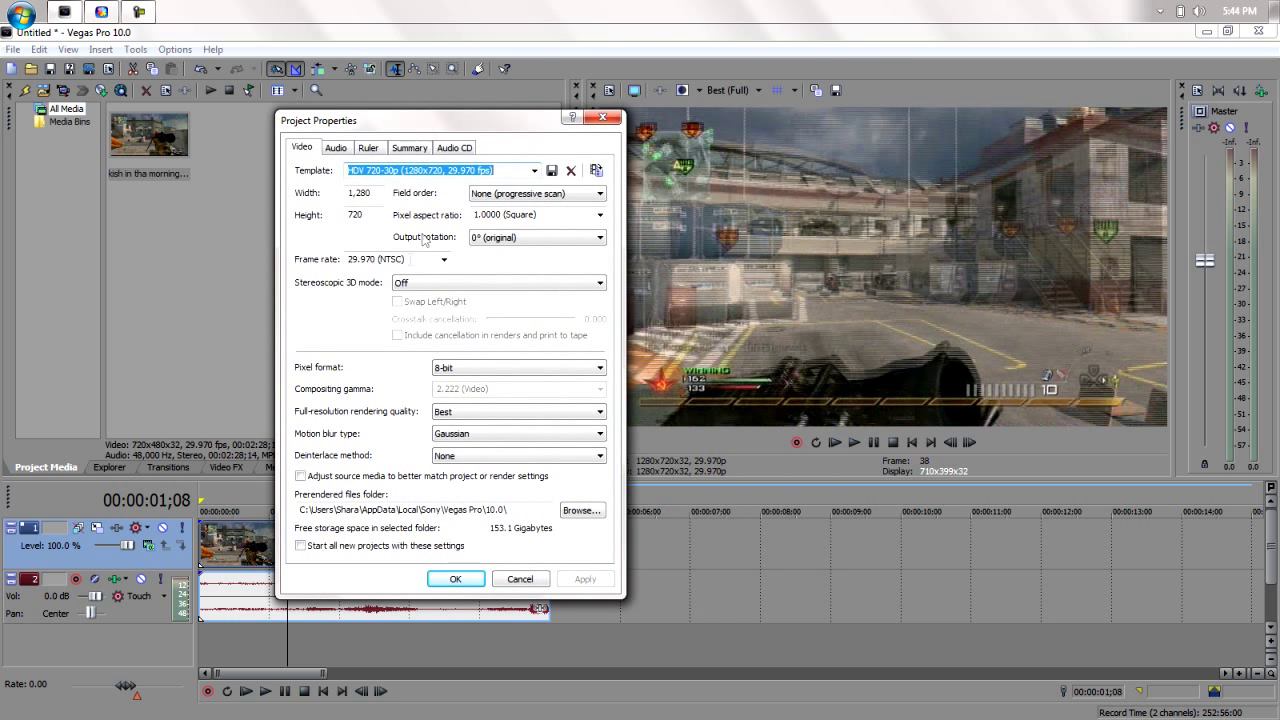
click(370, 259)
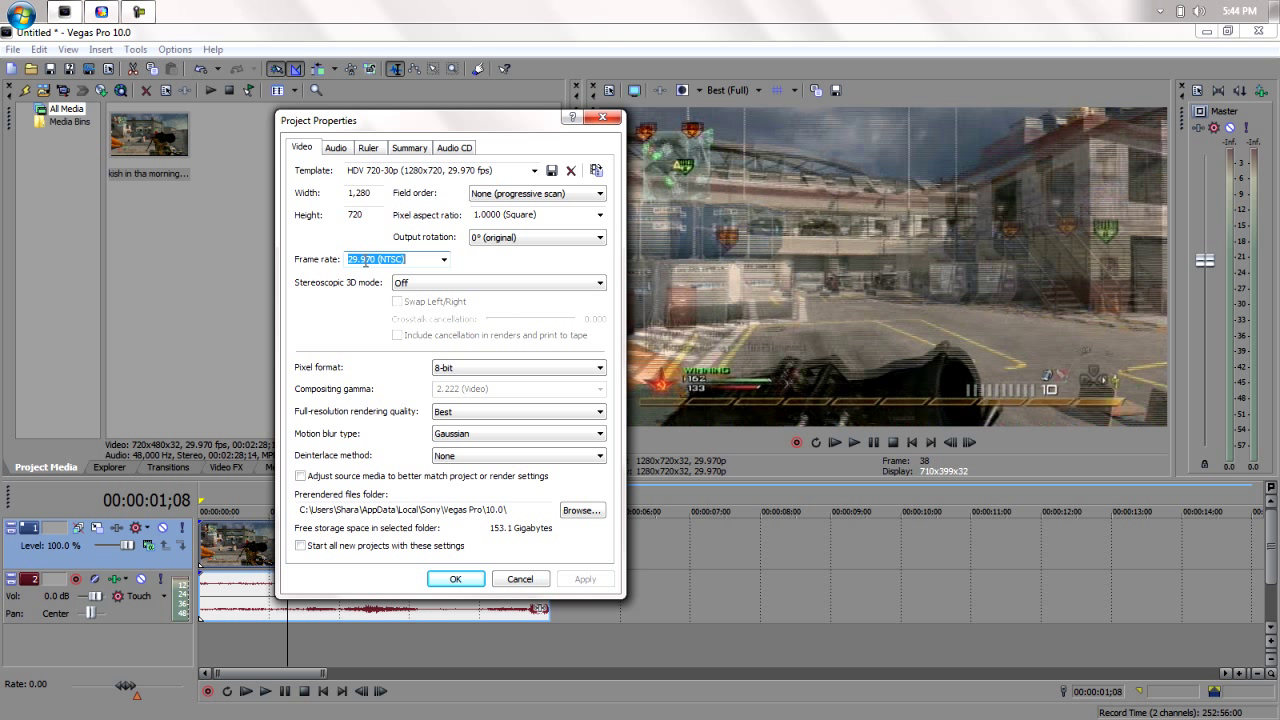
click(372, 260)
text(50)
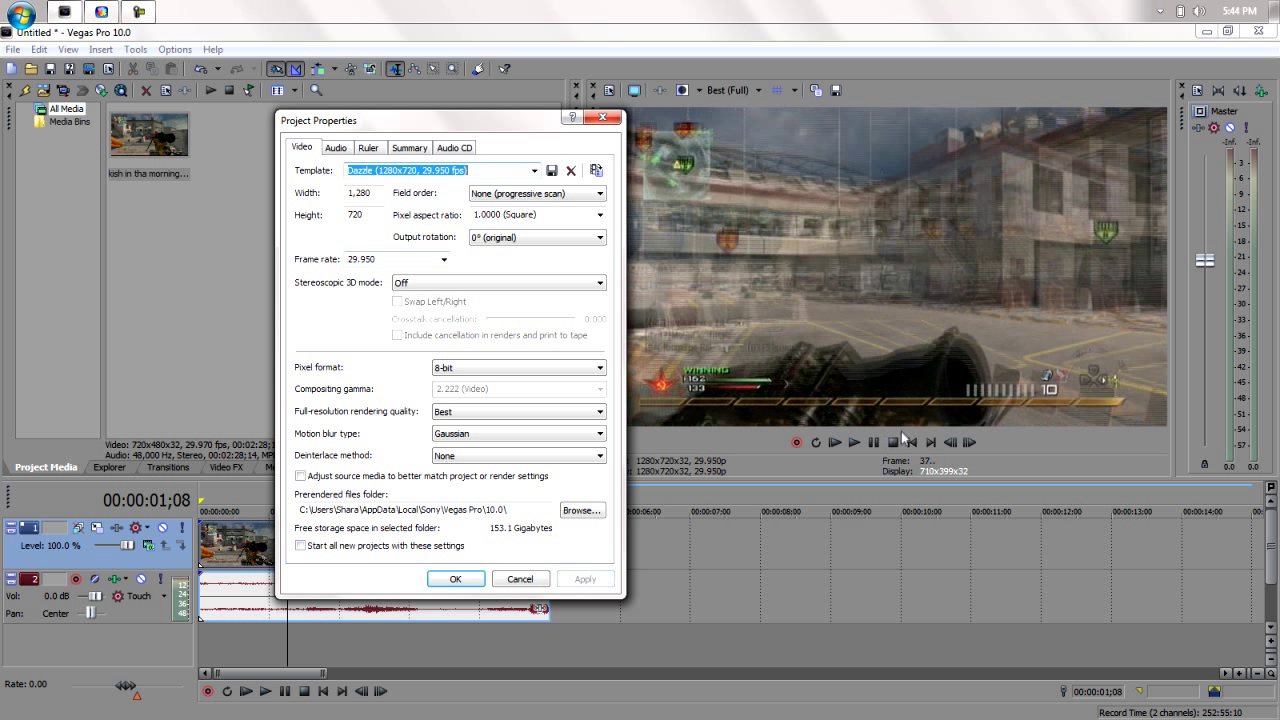
click(455, 578)
key(Right)
key(Right)
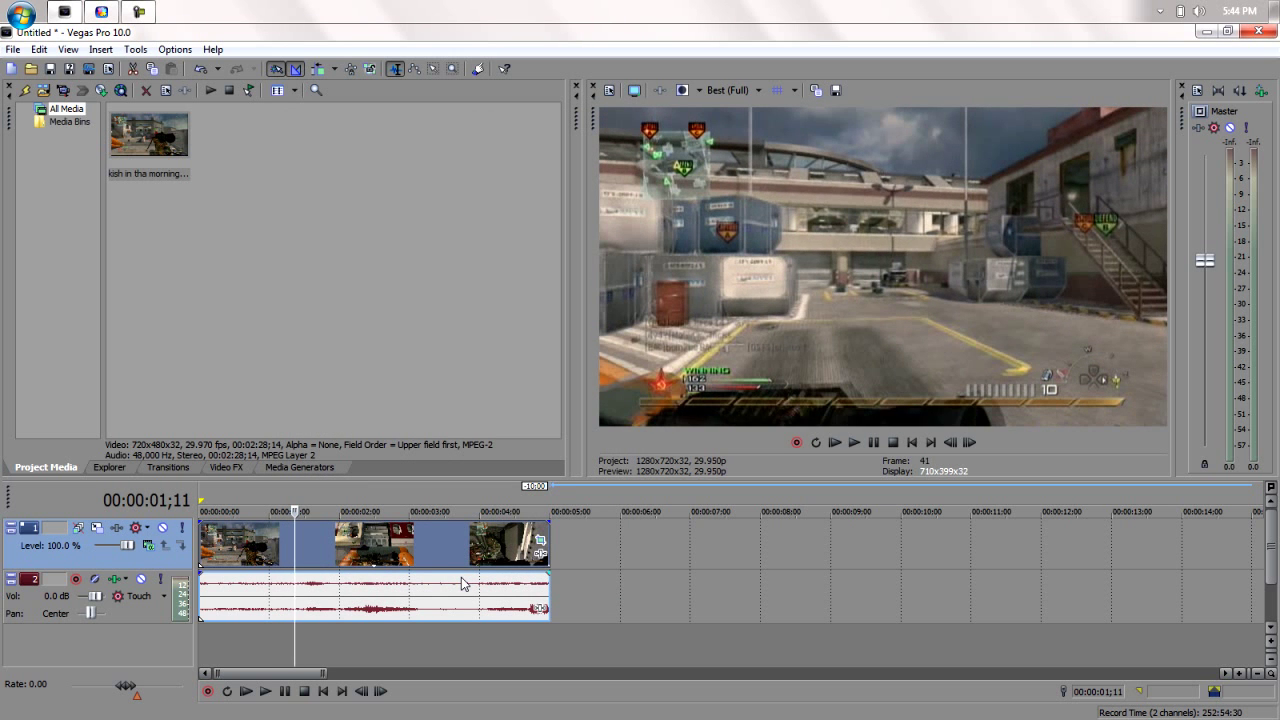
- Tick 'Start all new projects with these settings' for the Dazzle 1280x720, 29.950 fps template and apply
key(Left)
click(609, 87)
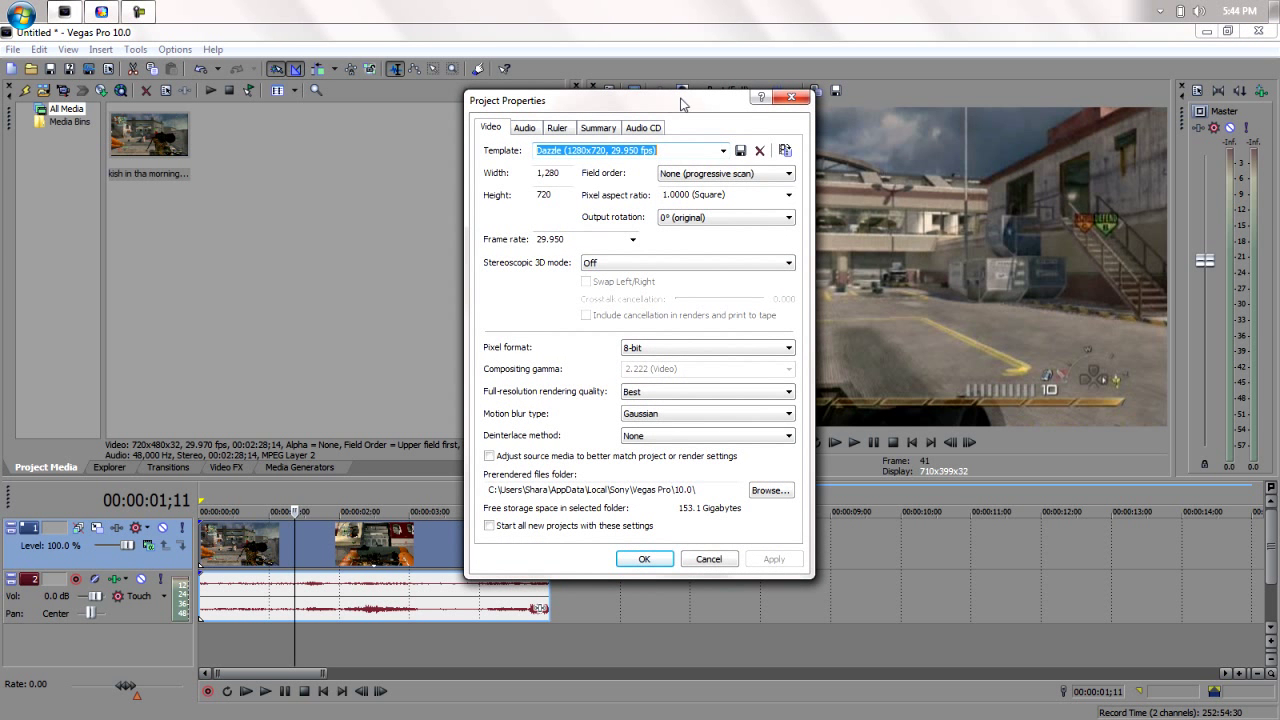
drag(682, 104, 512, 96)
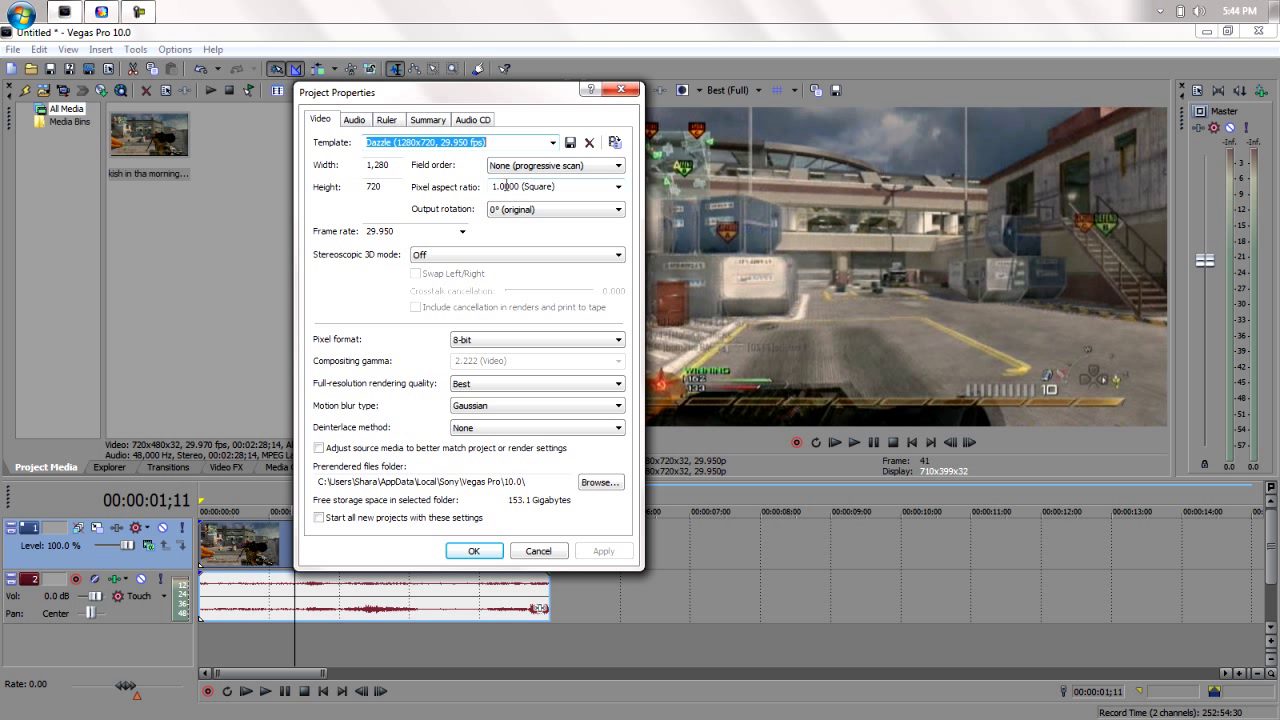
click(486, 341)
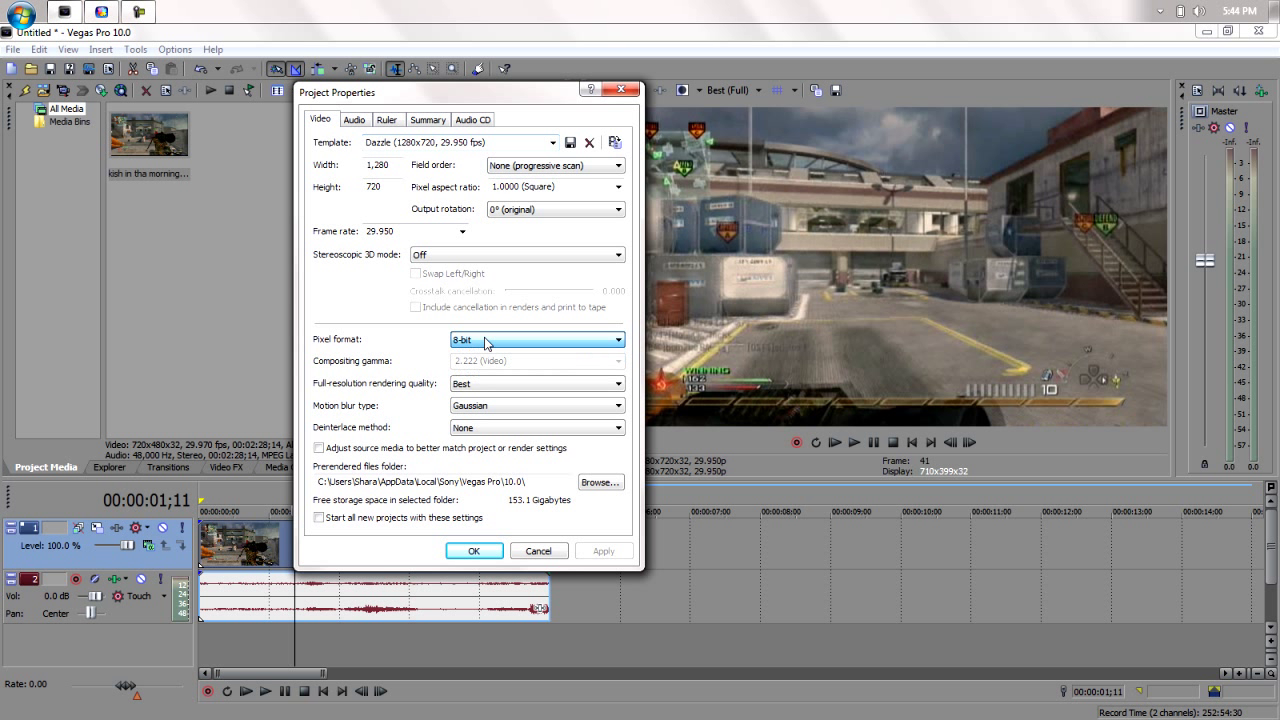
click(320, 518)
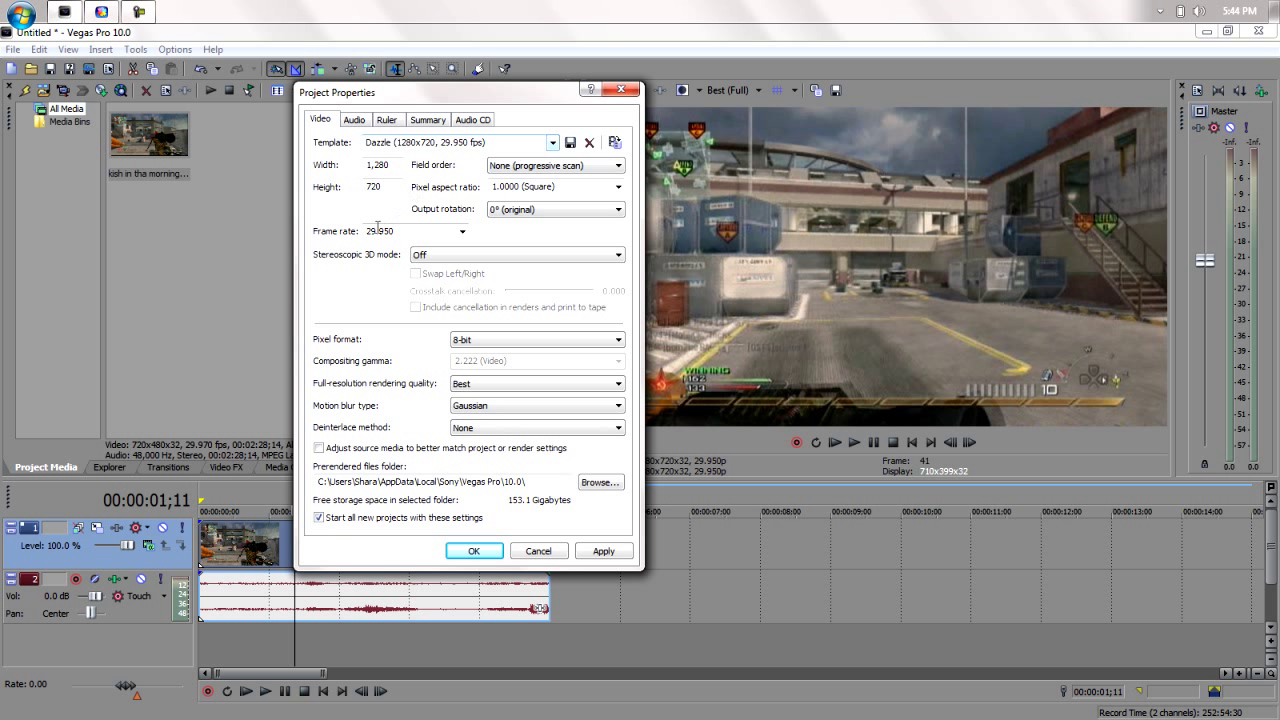
double_click(491, 141)
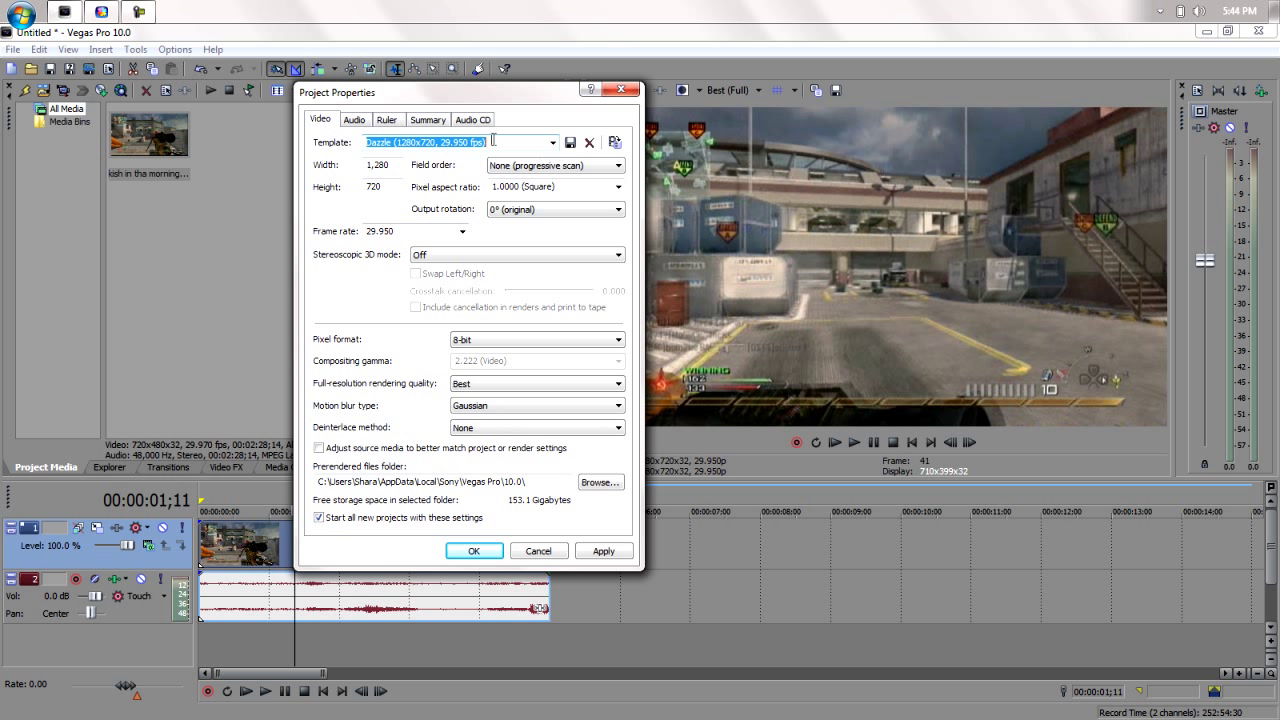
click(600, 551)
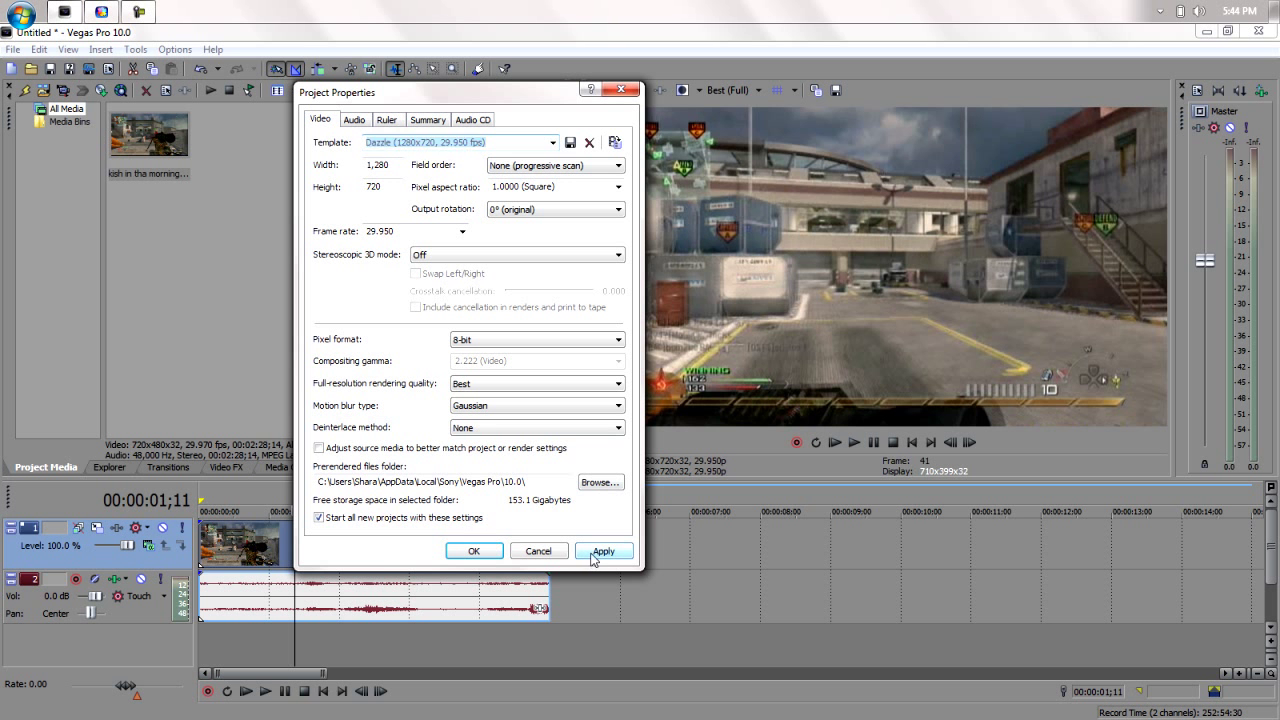
click(474, 551)
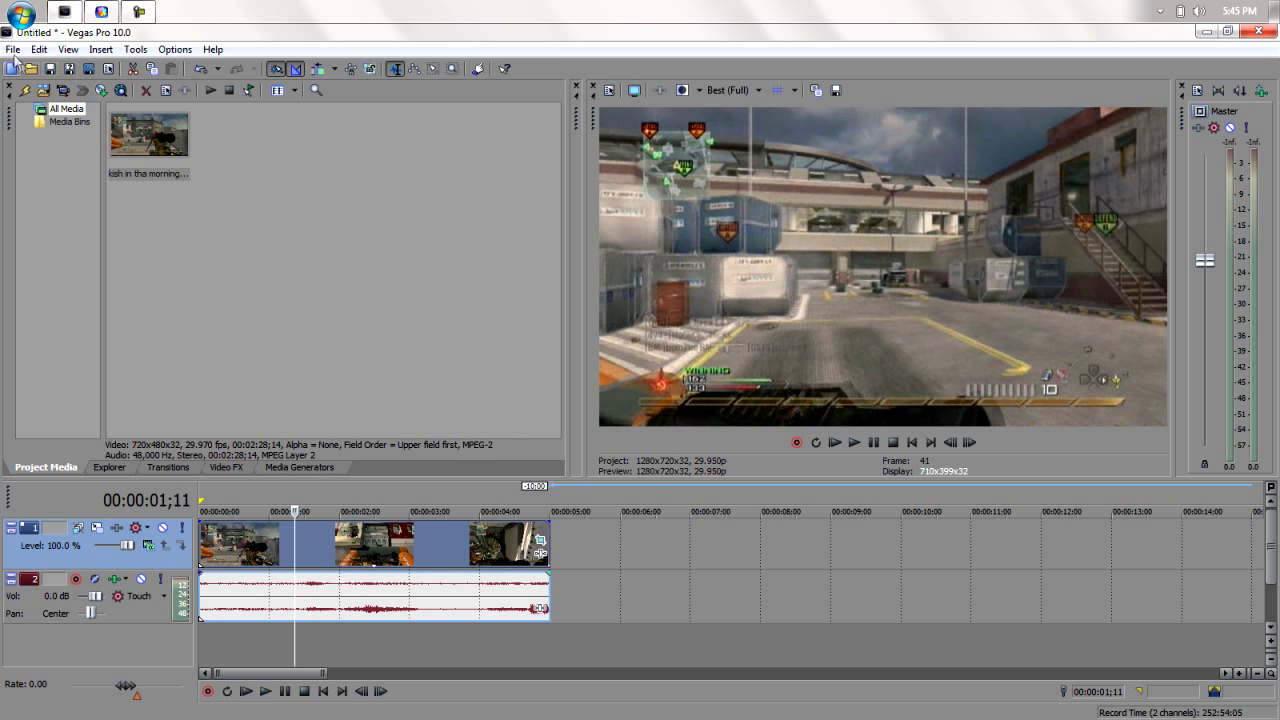
- Render to Windows Media Video V11 with the Dazzle template, opening its custom settings
click(13, 50)
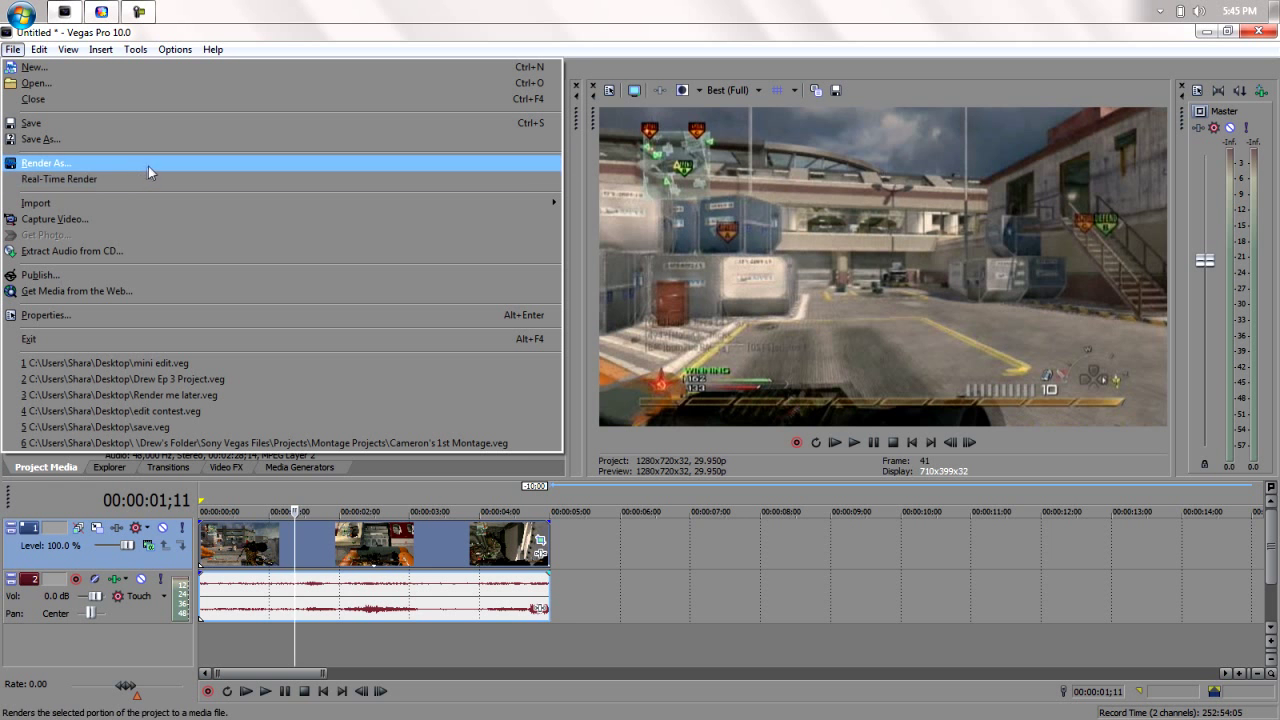
click(149, 166)
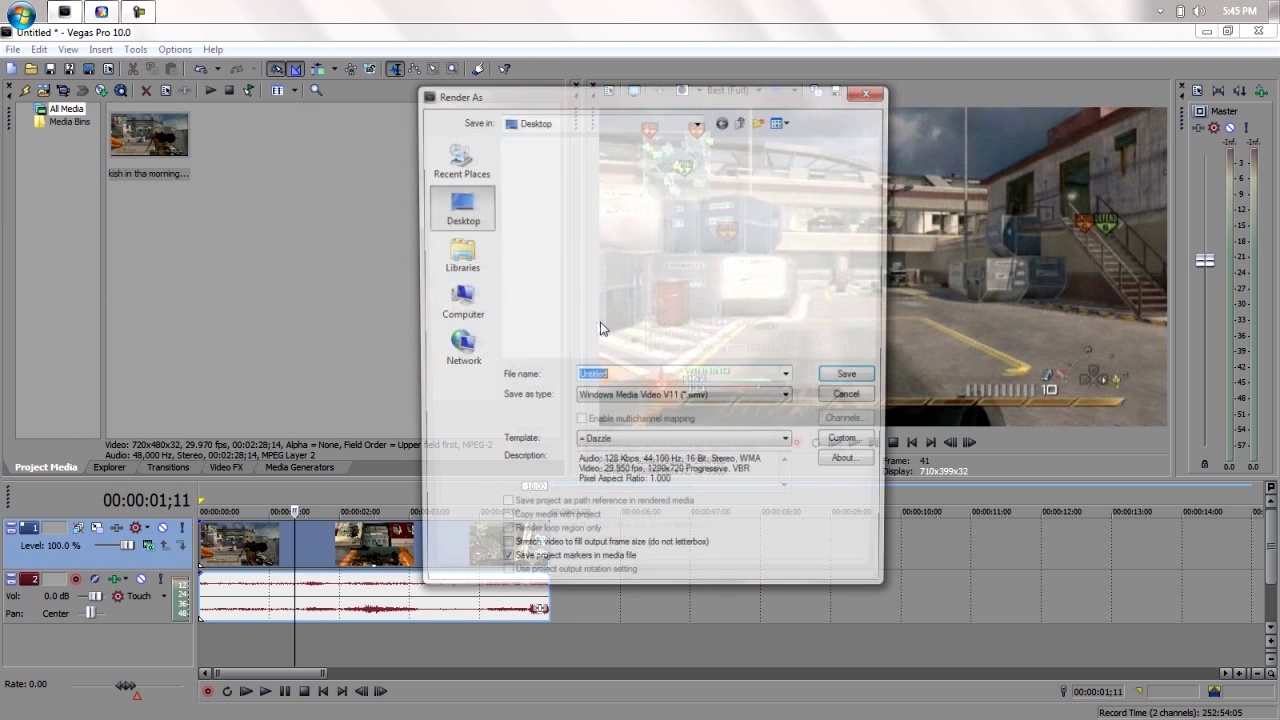
click(659, 399)
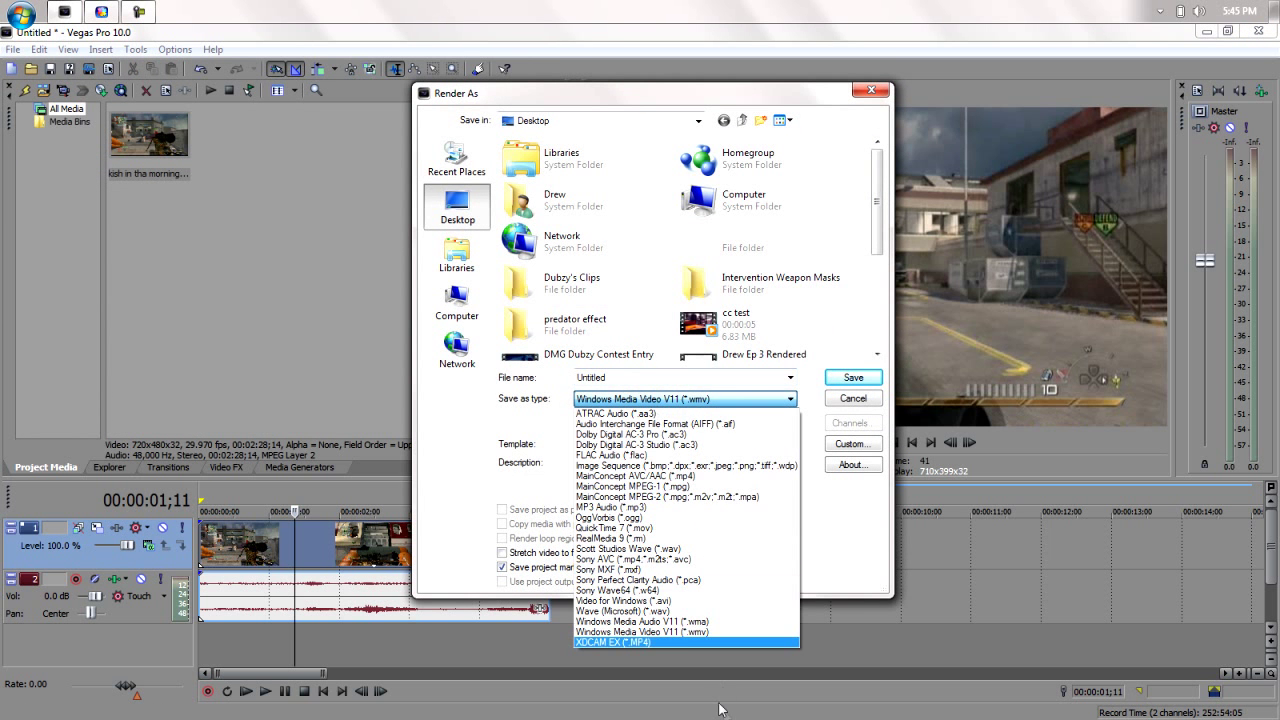
click(688, 632)
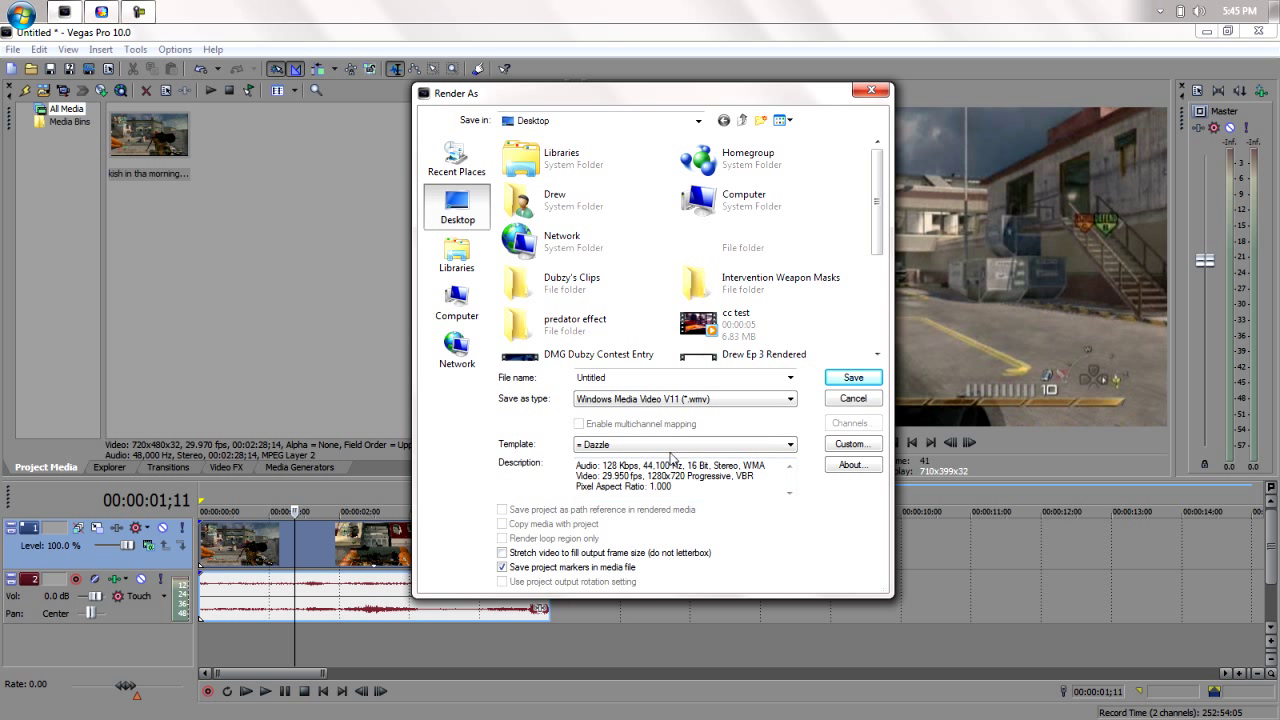
click(790, 445)
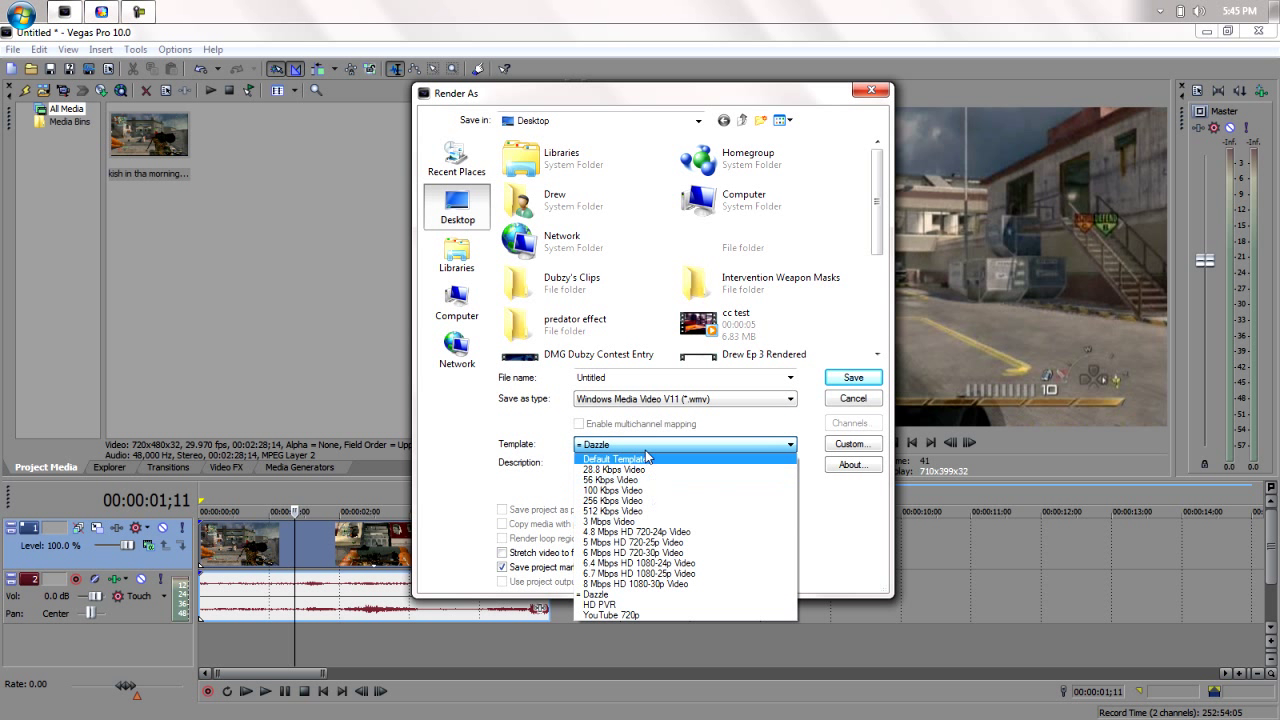
click(620, 594)
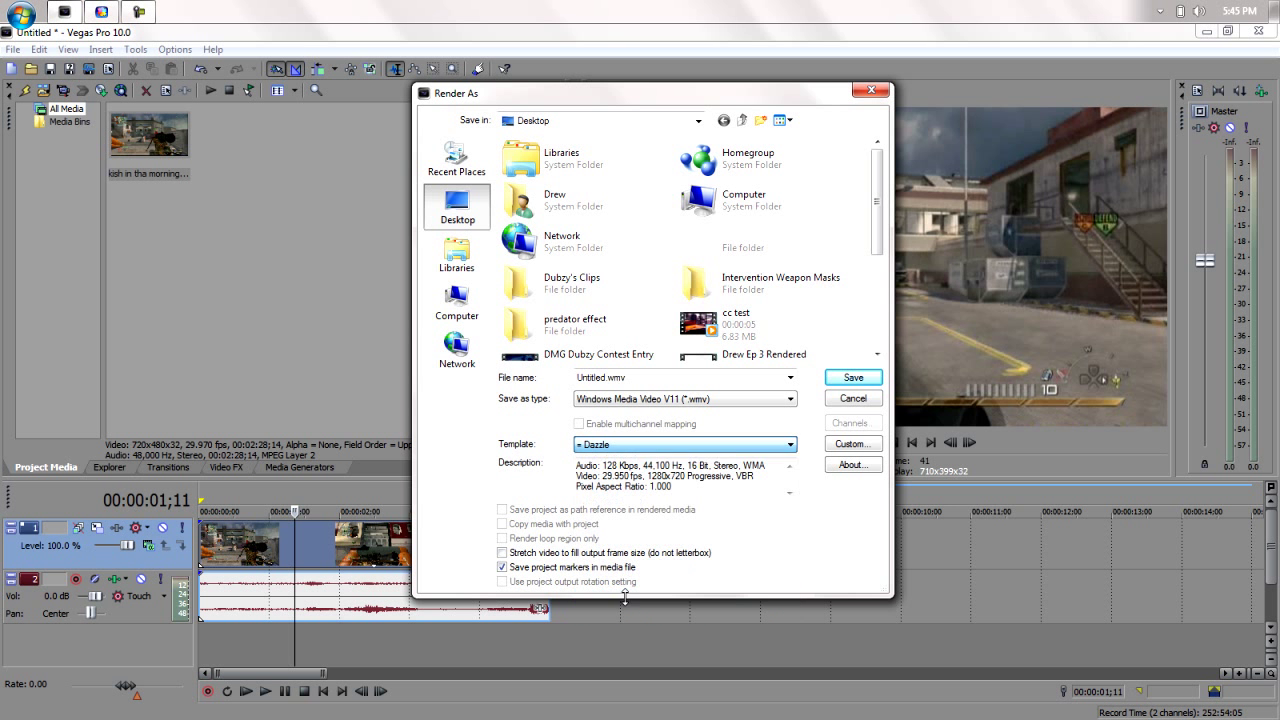
click(830, 448)
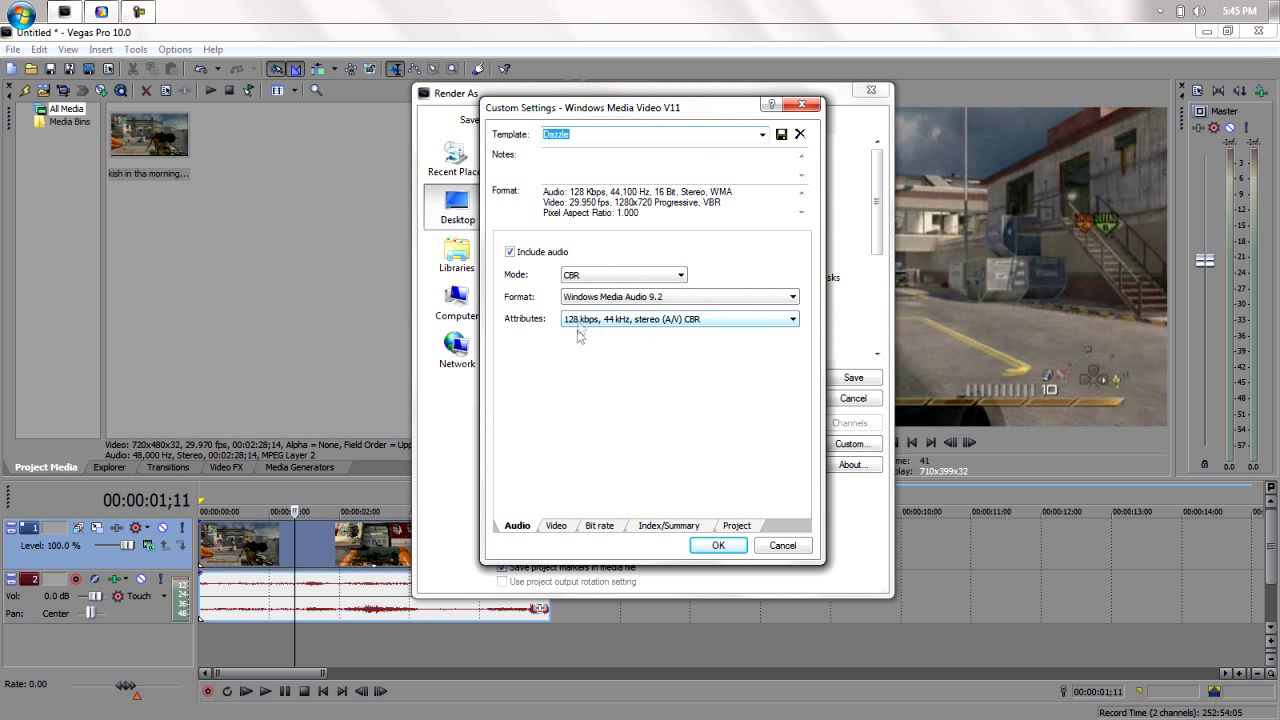
- Confirm the video settings: 1280x720 image size, 29.950 fps frame rate, smoothness 100 (Sharpest)
click(555, 526)
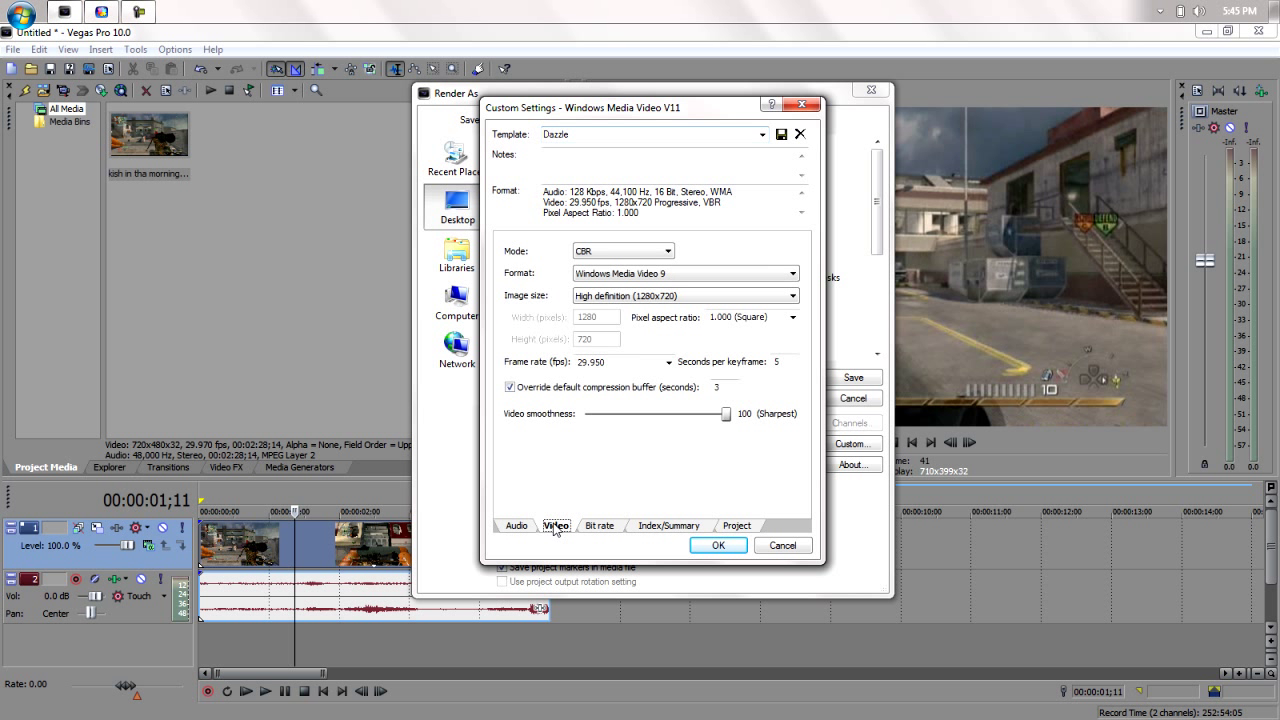
click(628, 298)
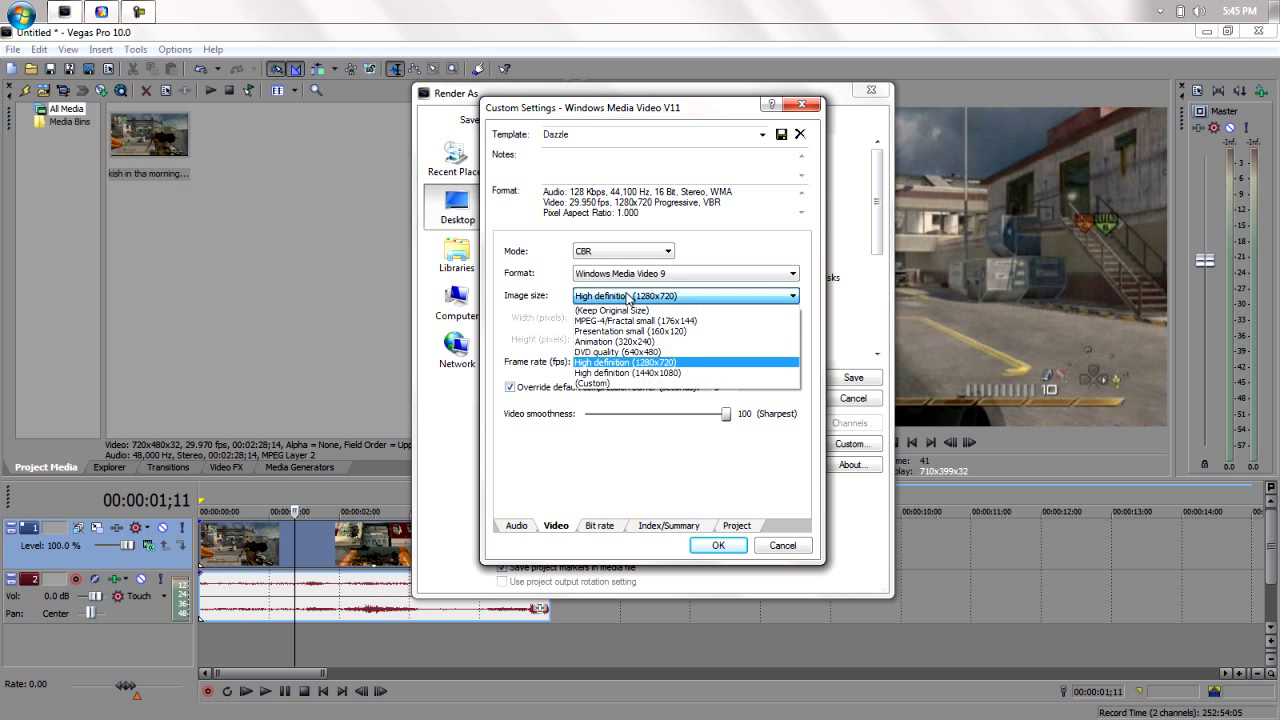
click(634, 364)
click(633, 364)
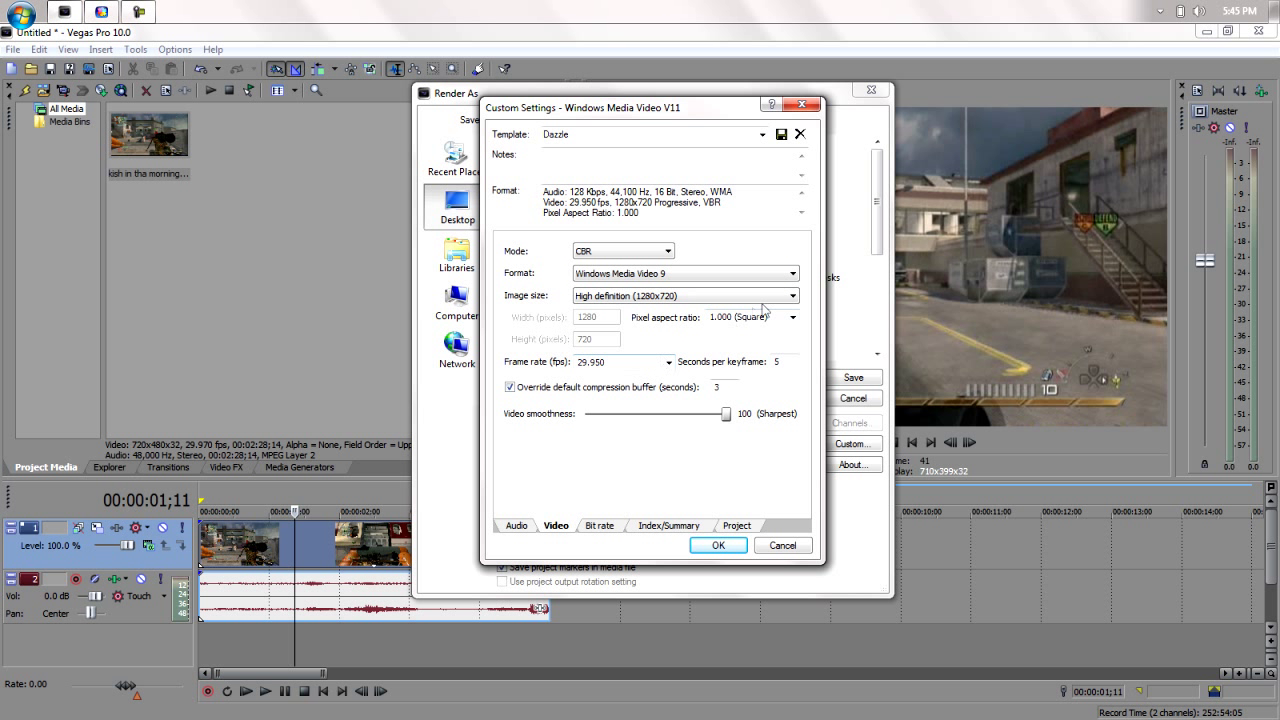
click(746, 318)
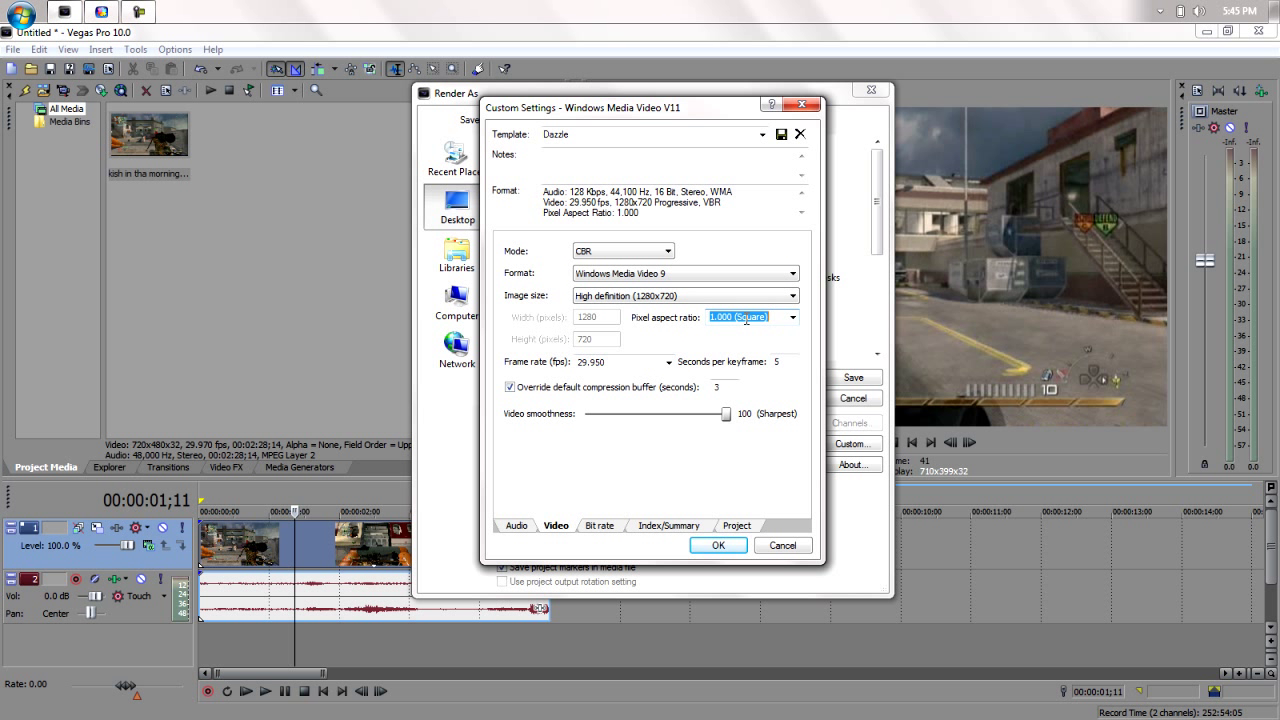
click(620, 363)
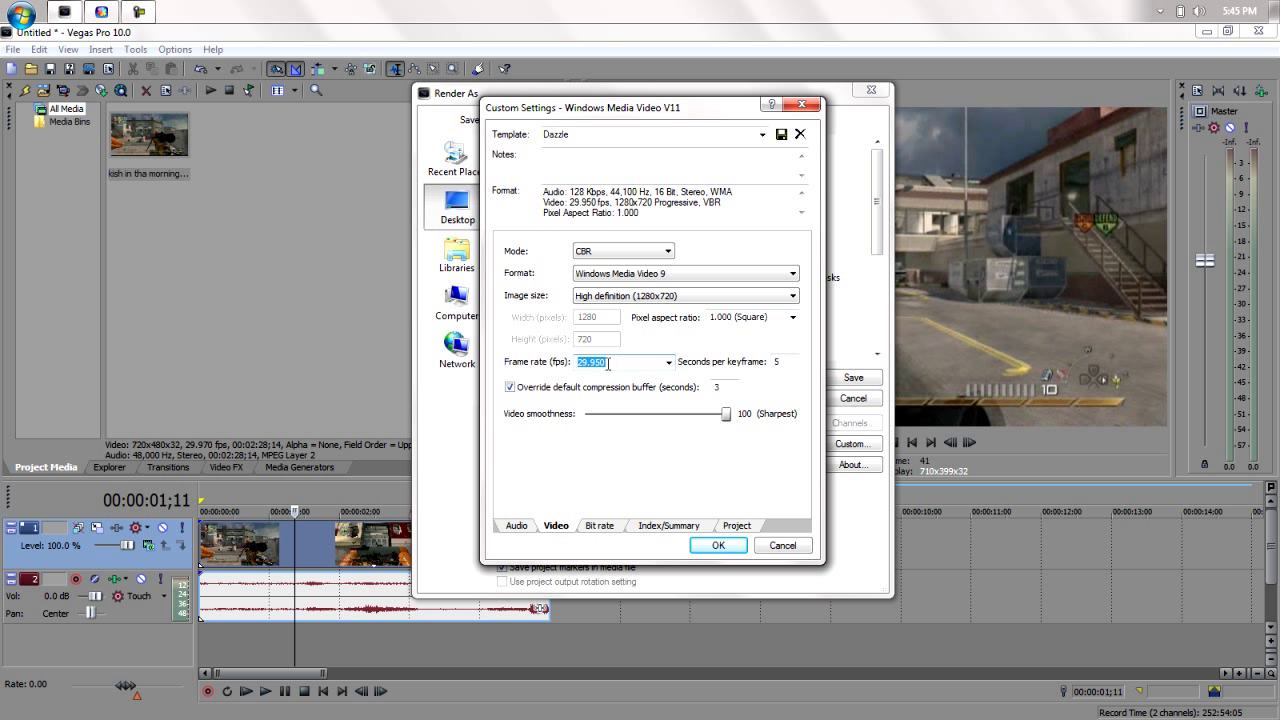
click(668, 363)
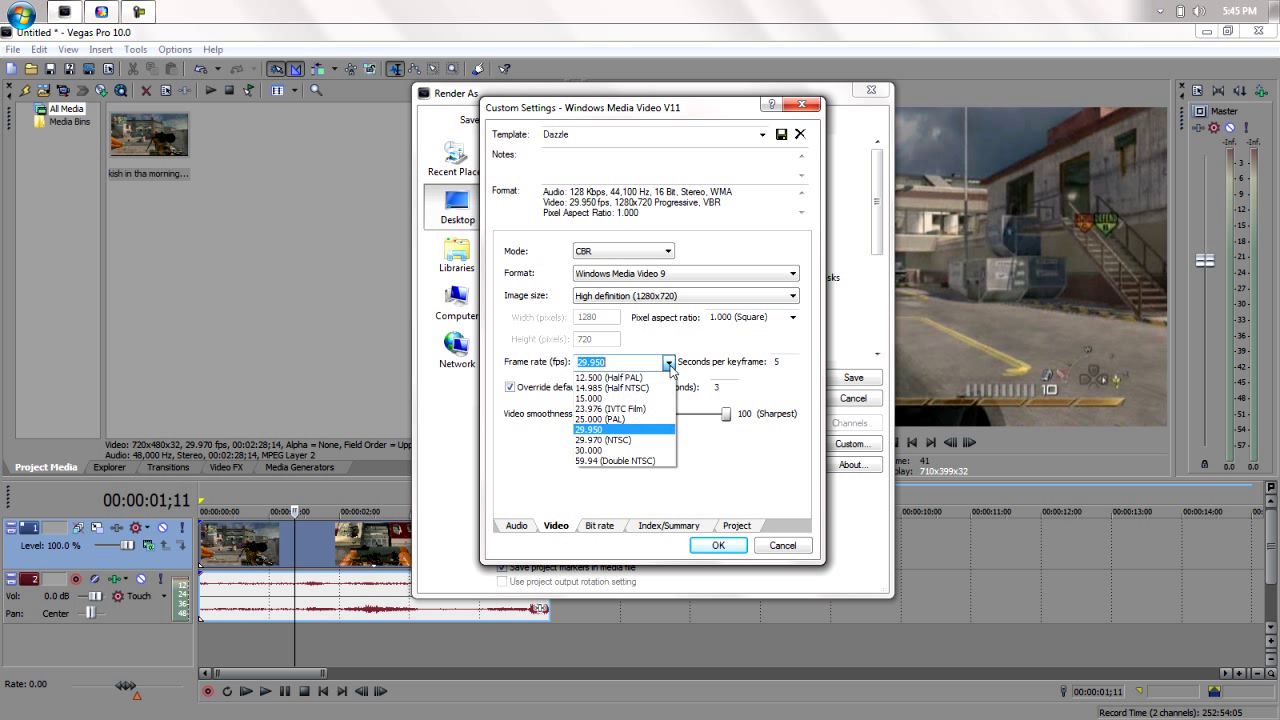
click(669, 365)
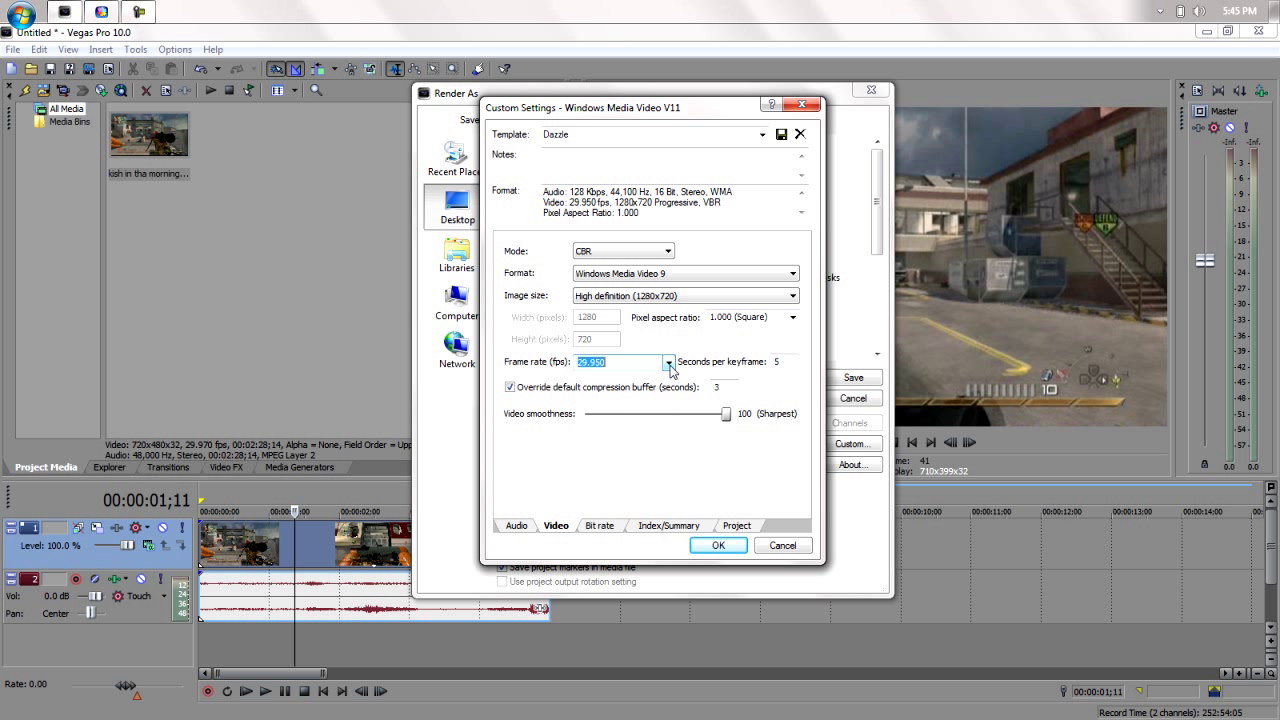
click(652, 361)
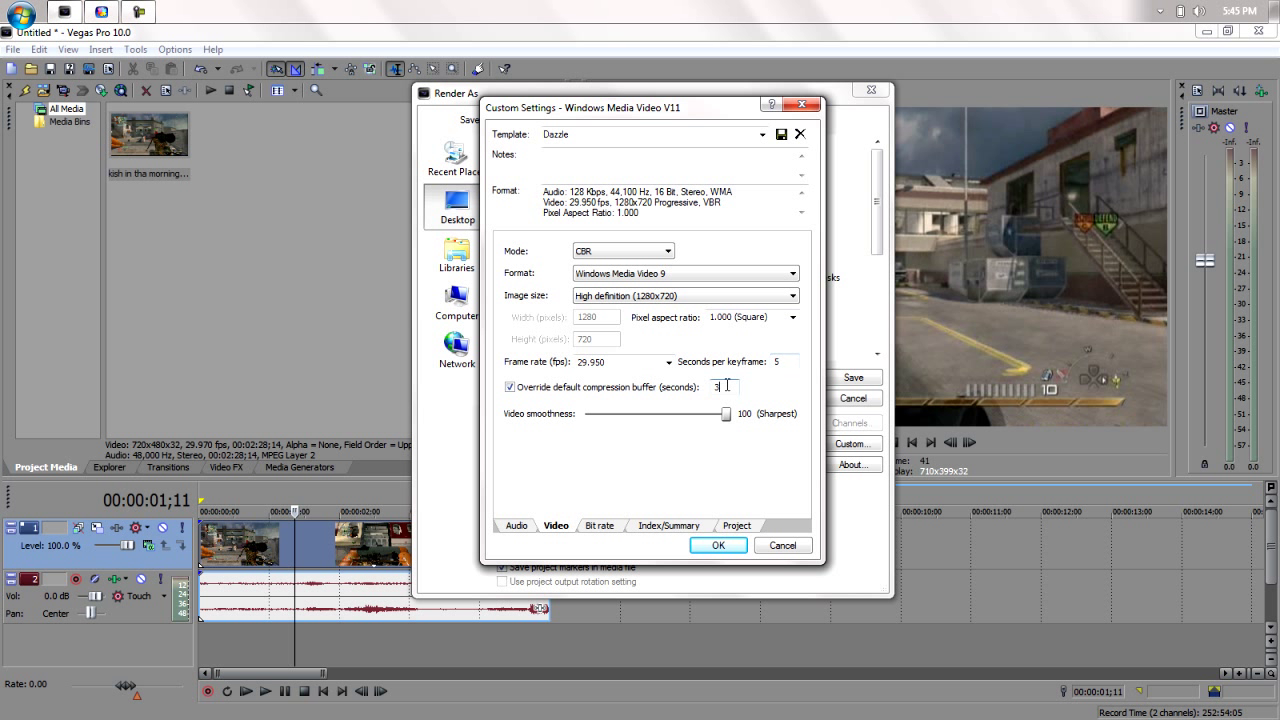
mouse_move(729, 416)
mouse_down()
mouse_move(709, 415)
mouse_move(728, 415)
mouse_up()
- Review bit rate and index/summary, keep Best rendering quality, then close without rendering
click(602, 526)
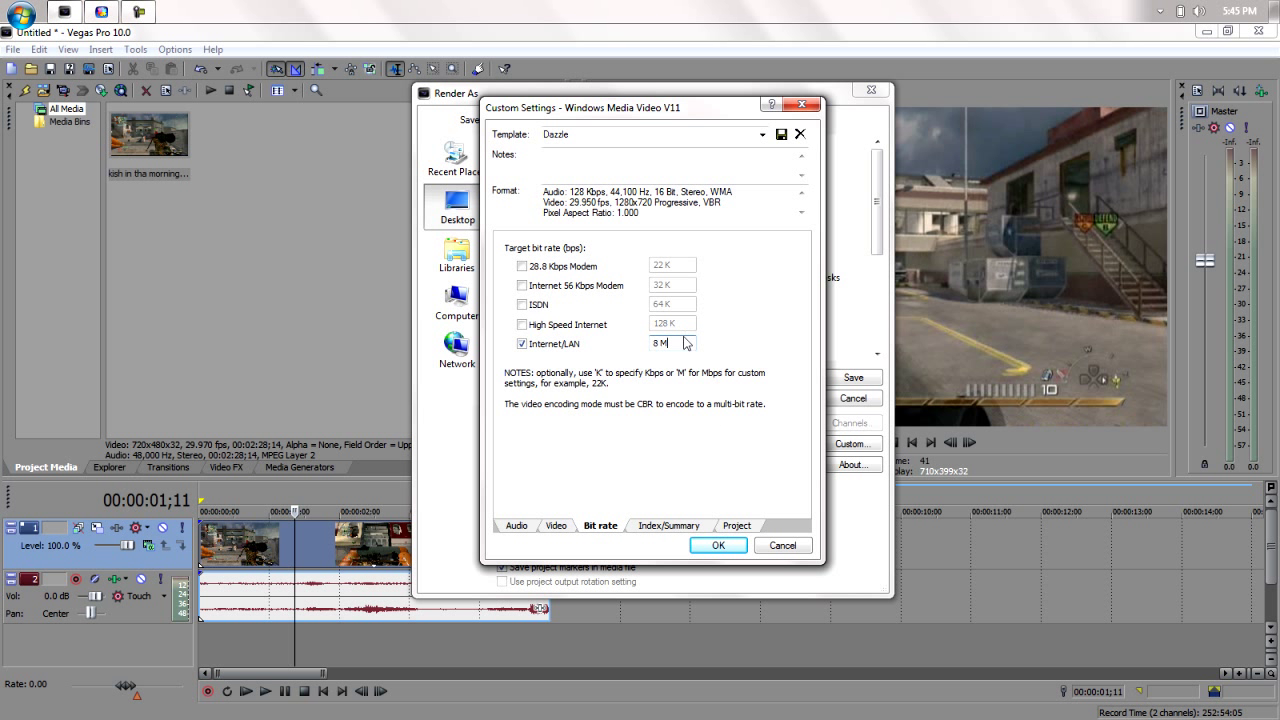
click(662, 527)
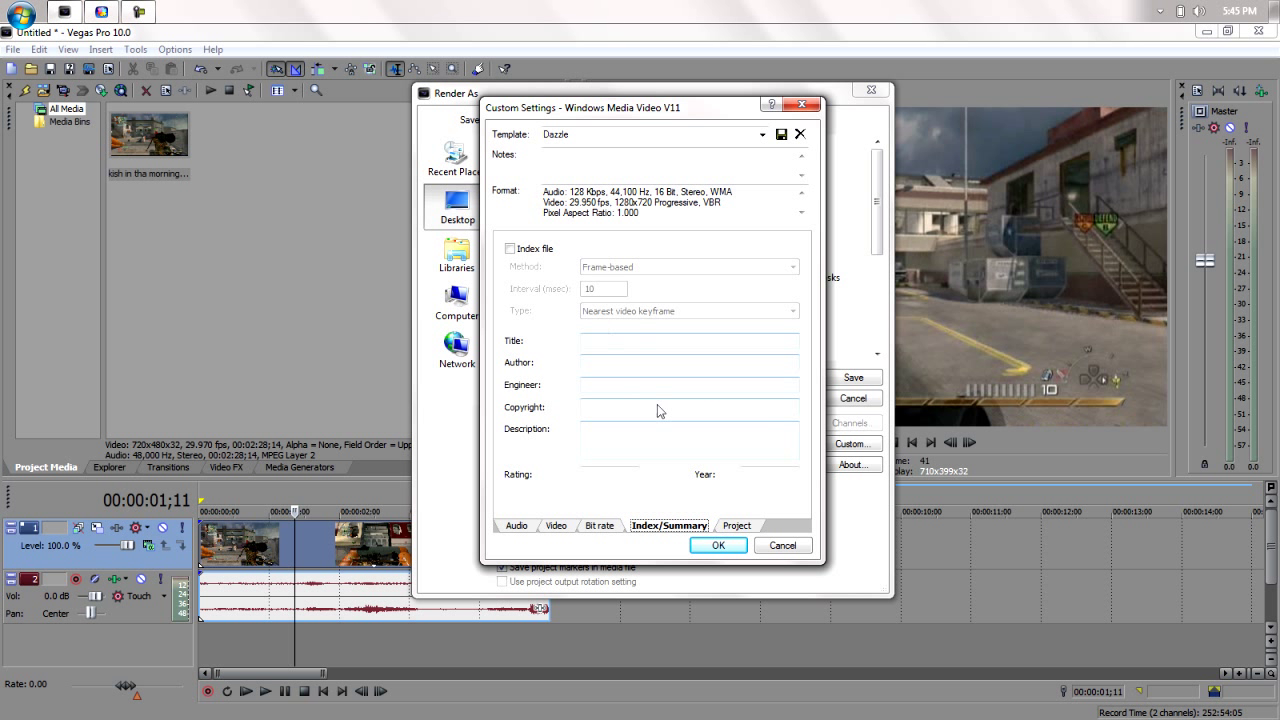
click(737, 525)
click(670, 249)
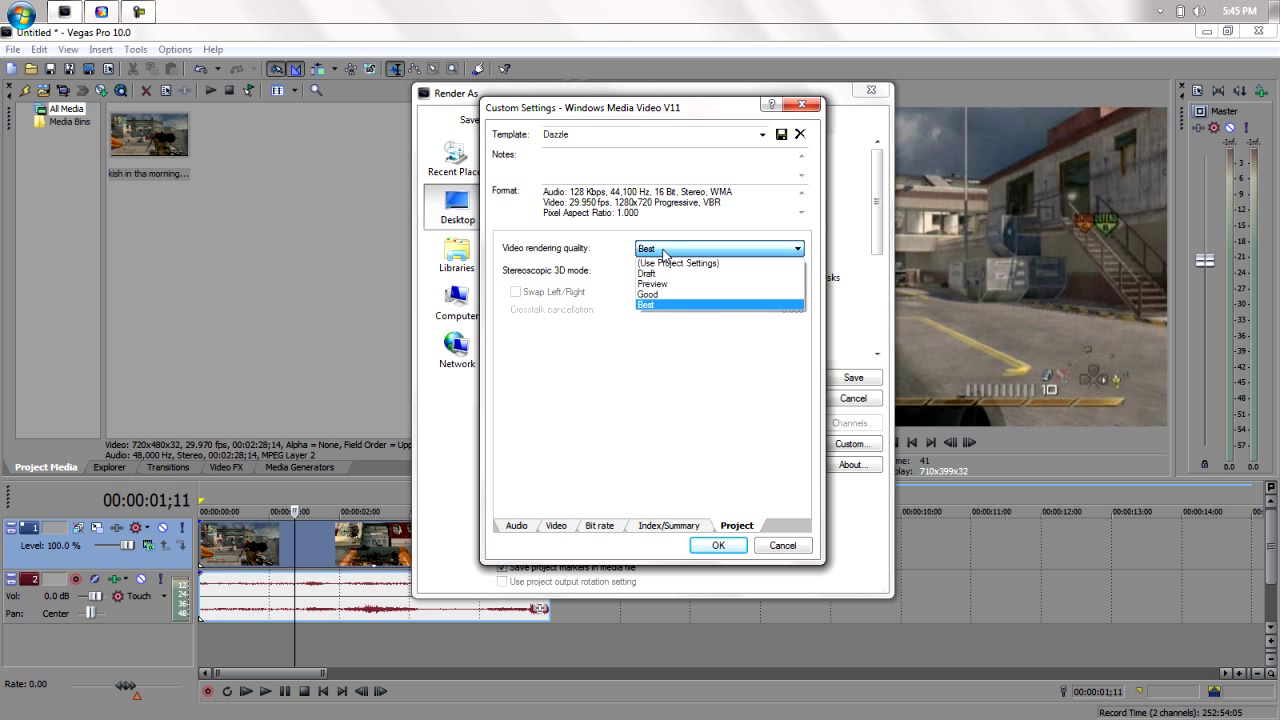
click(660, 308)
click(738, 545)
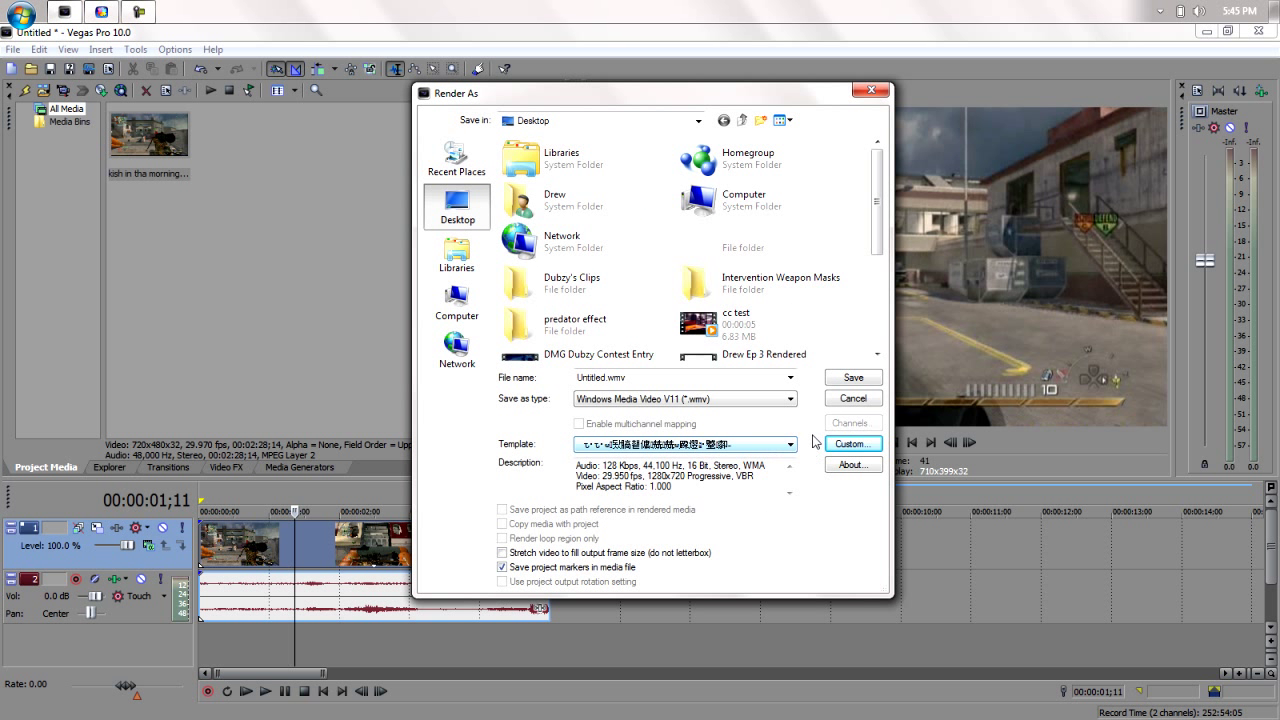
click(790, 398)
click(852, 399)
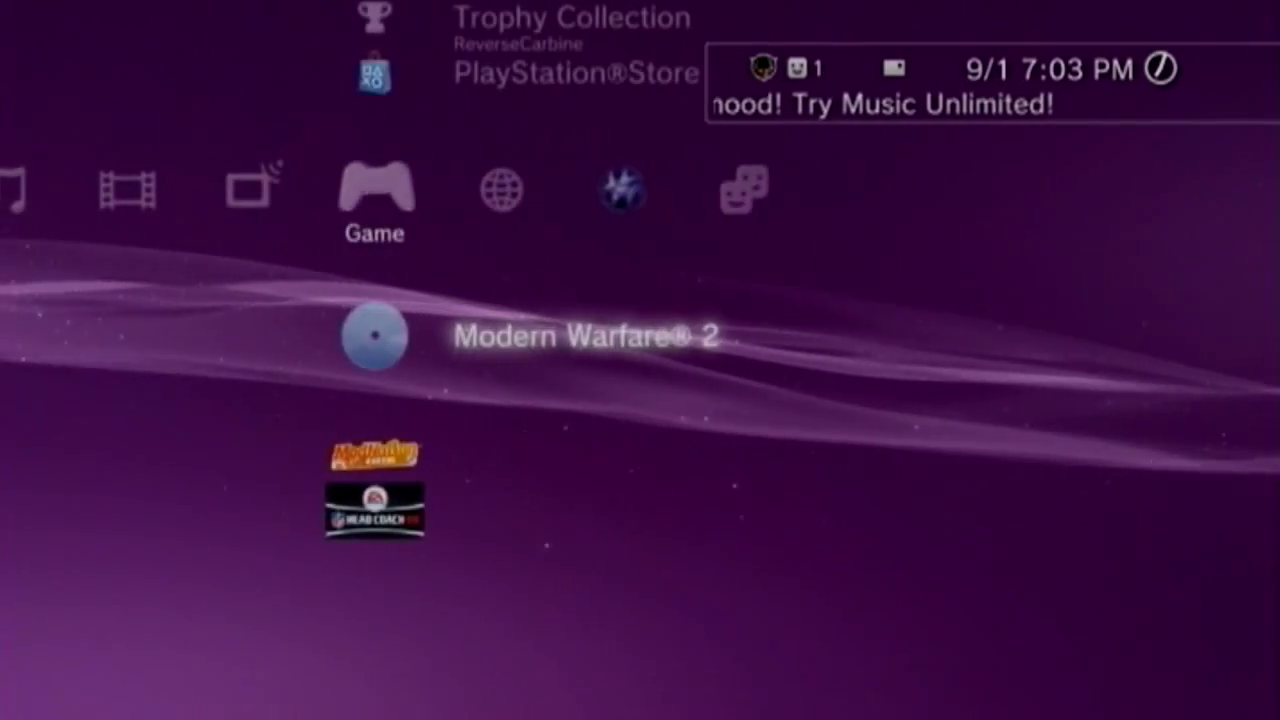
- Set the PS3 video output to Composite / S Video with a 16:9 TV and save
key(Left)
key(Left)
key(Left)
key(Left)
key(Left)
key(Left)
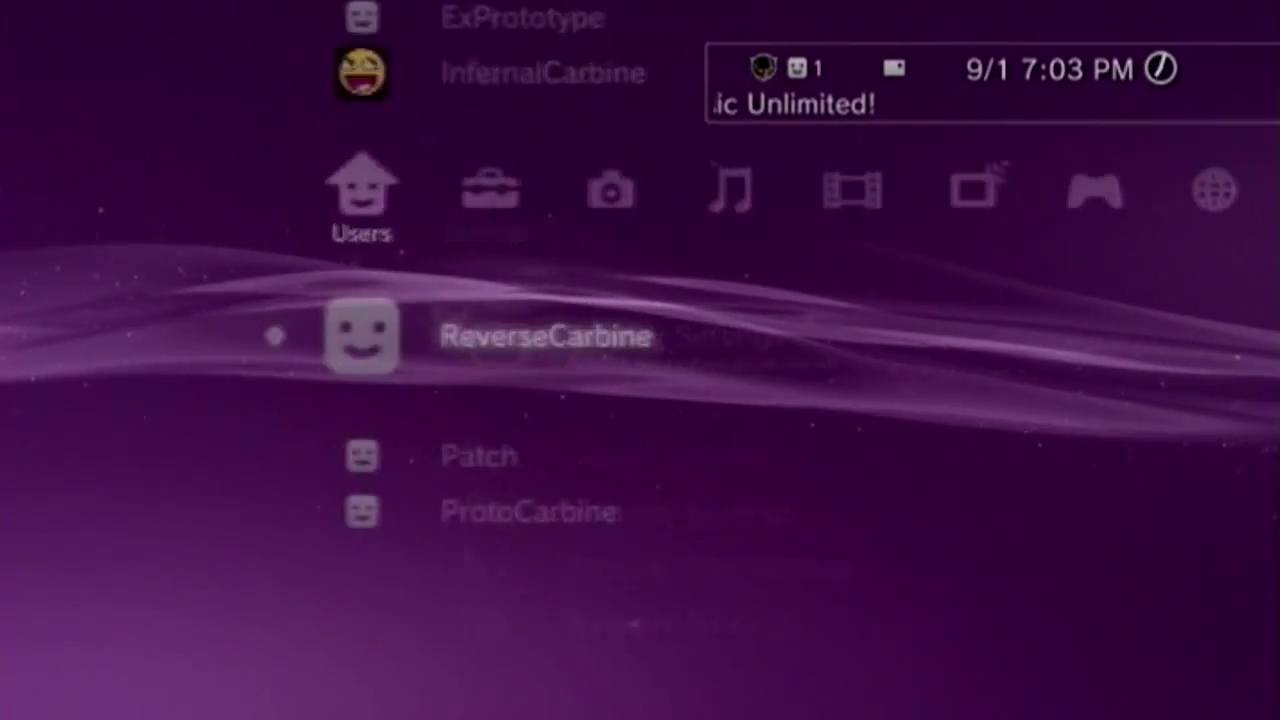
key(Right)
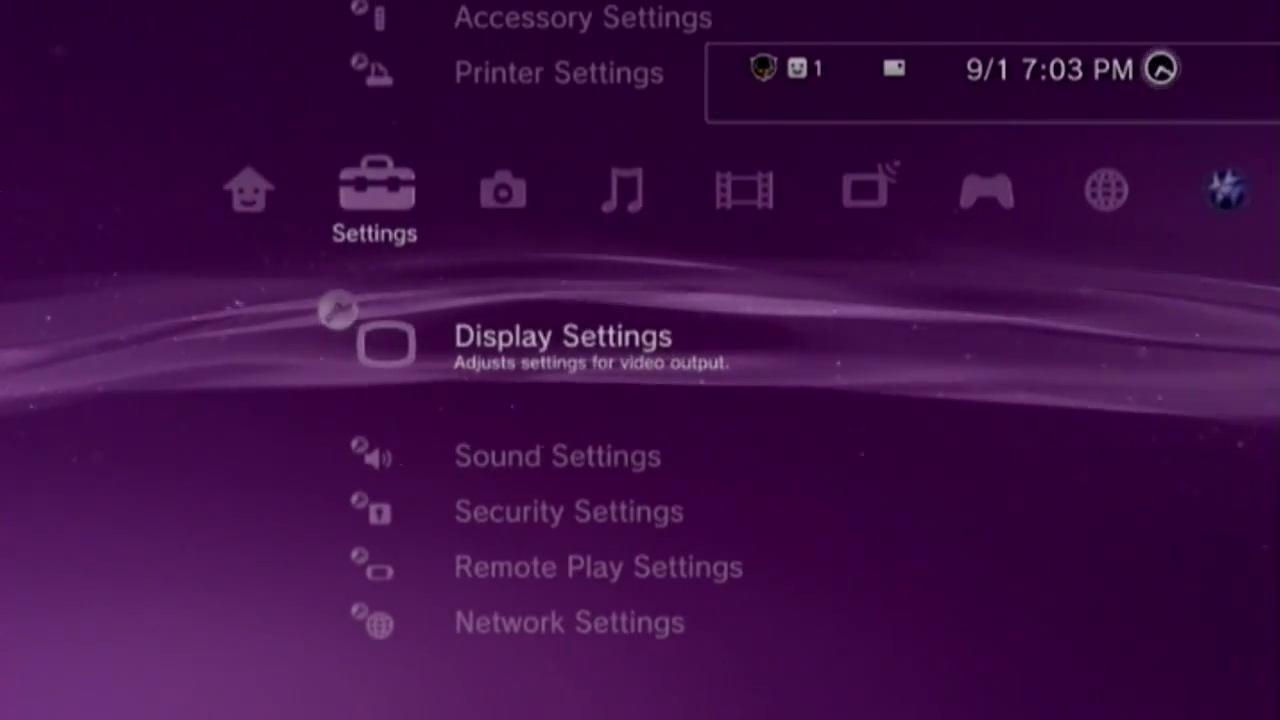
key(Return)
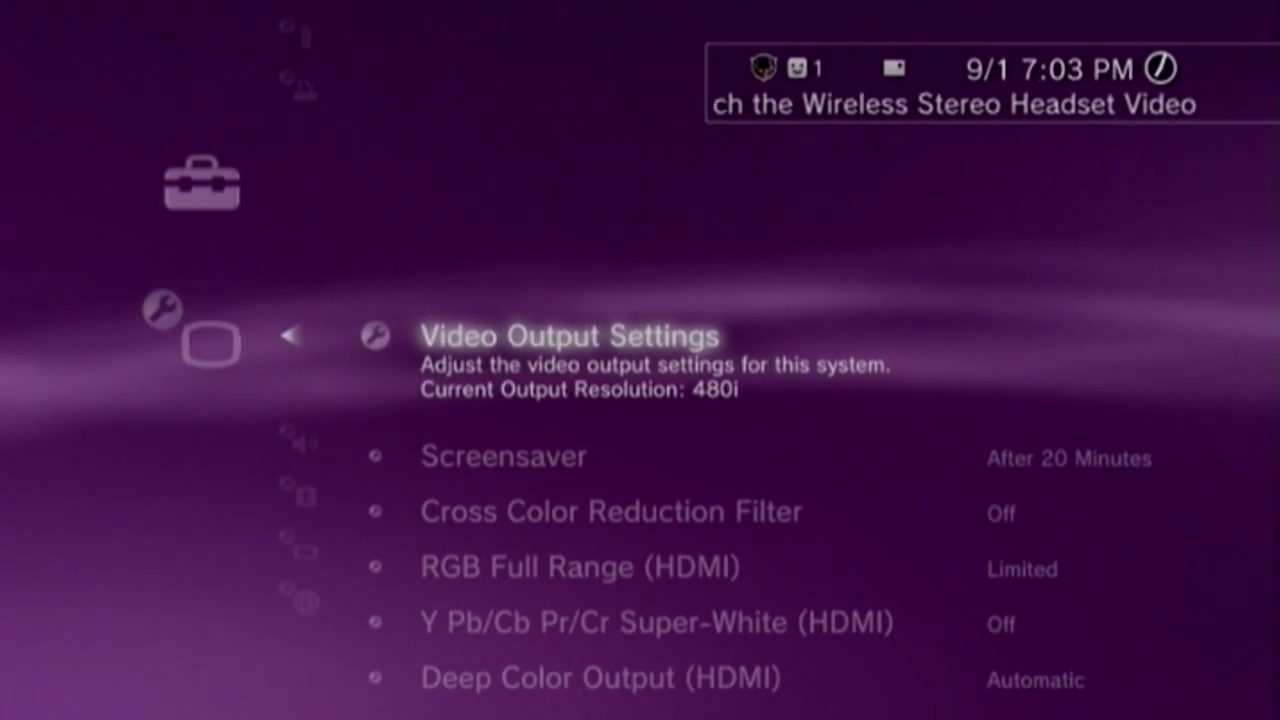
key(Return)
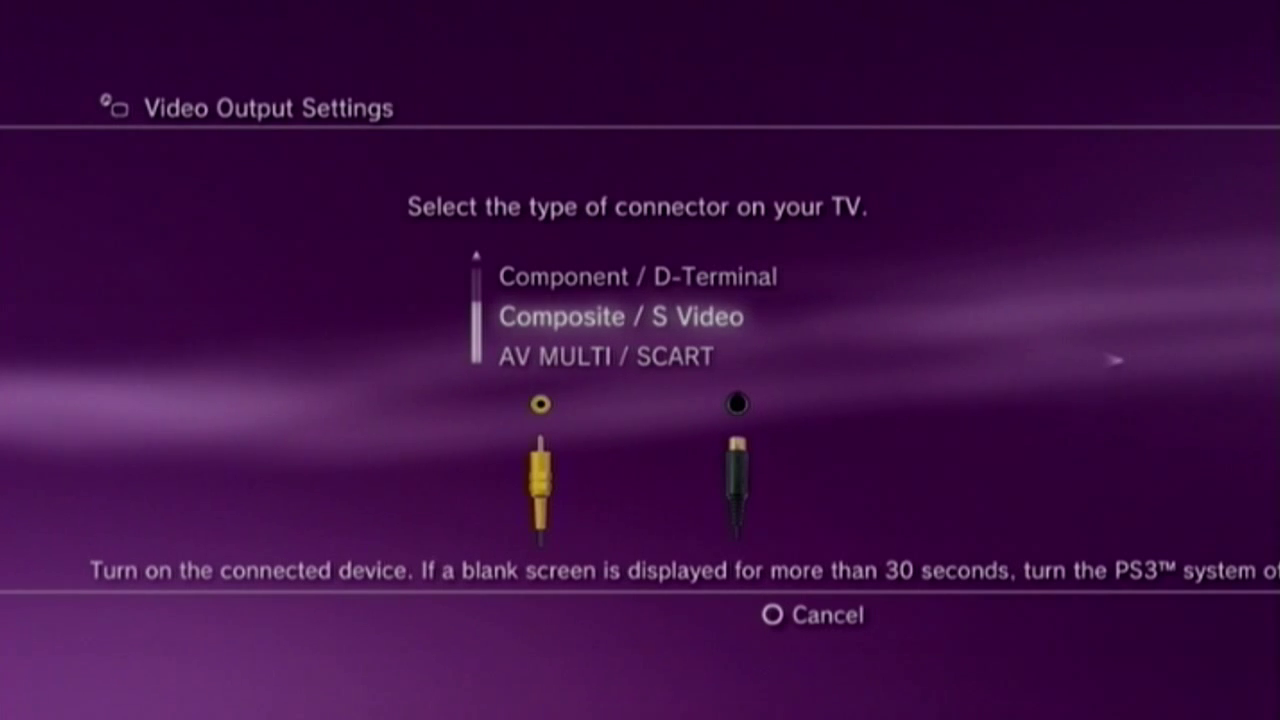
key(Up)
key(Down)
key(Down)
key(Up)
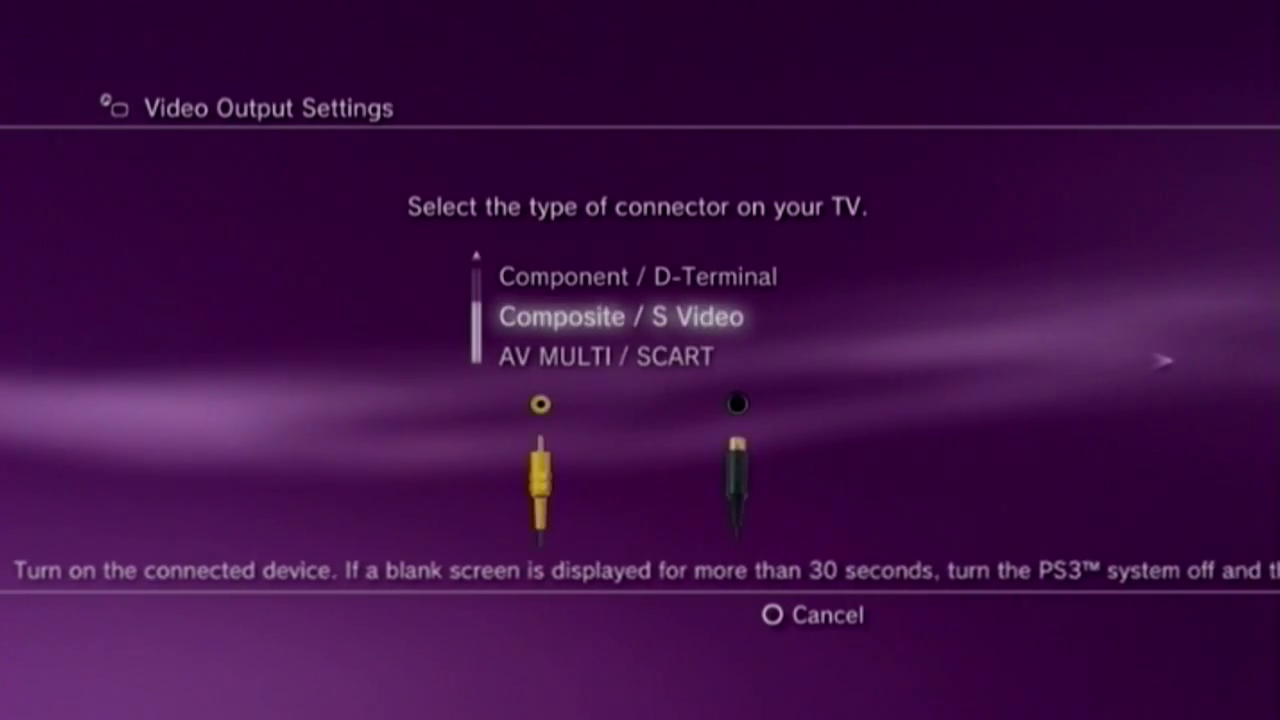
key(Return)
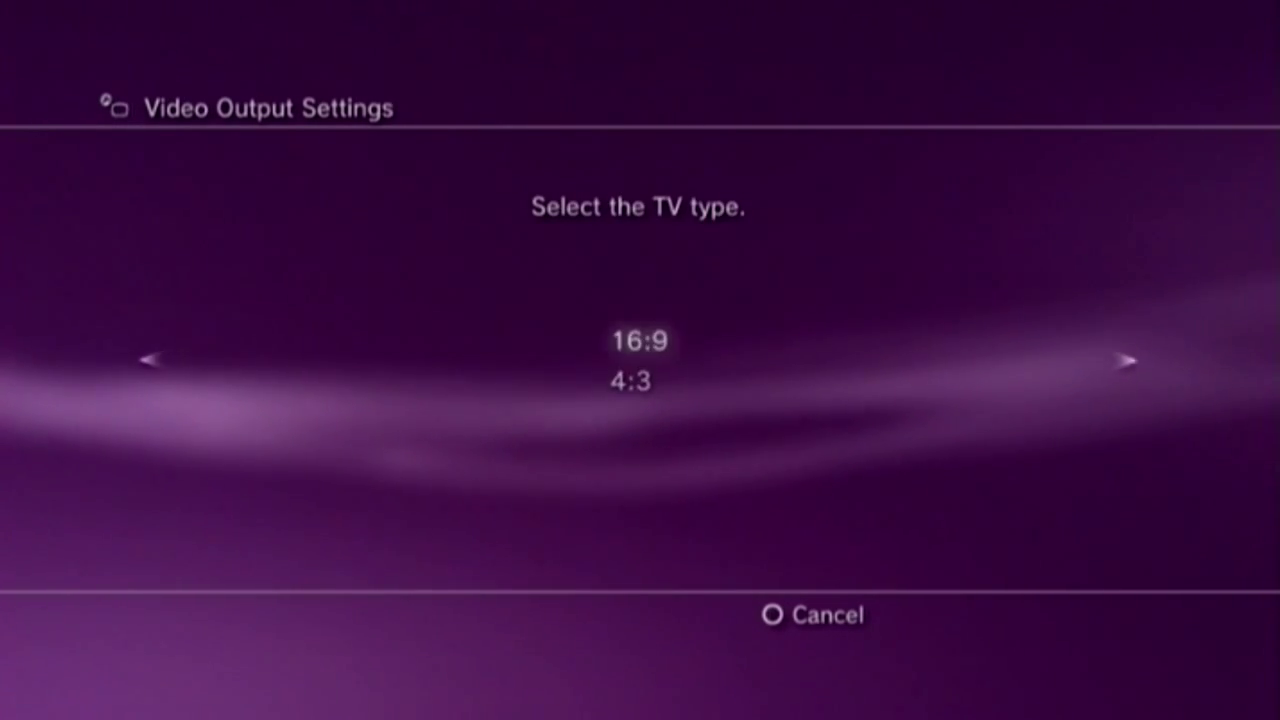
key(Return)
key(Return)
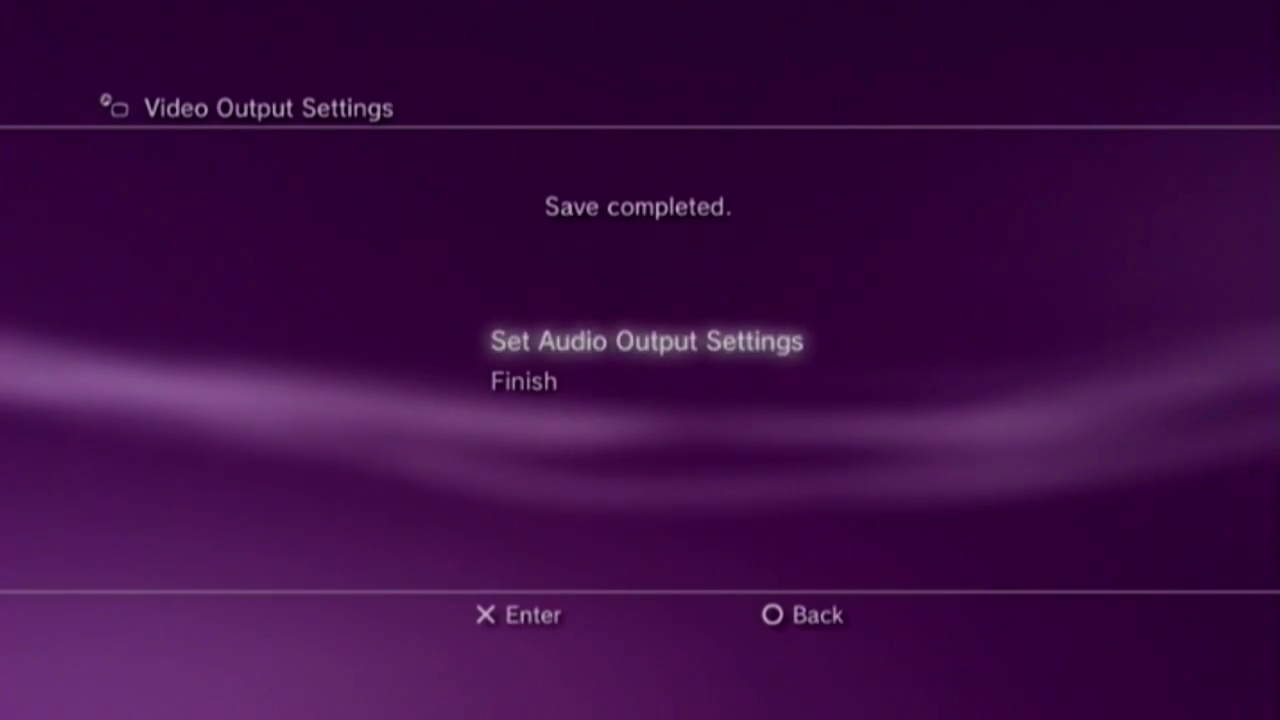
key(Down)
key(Return)
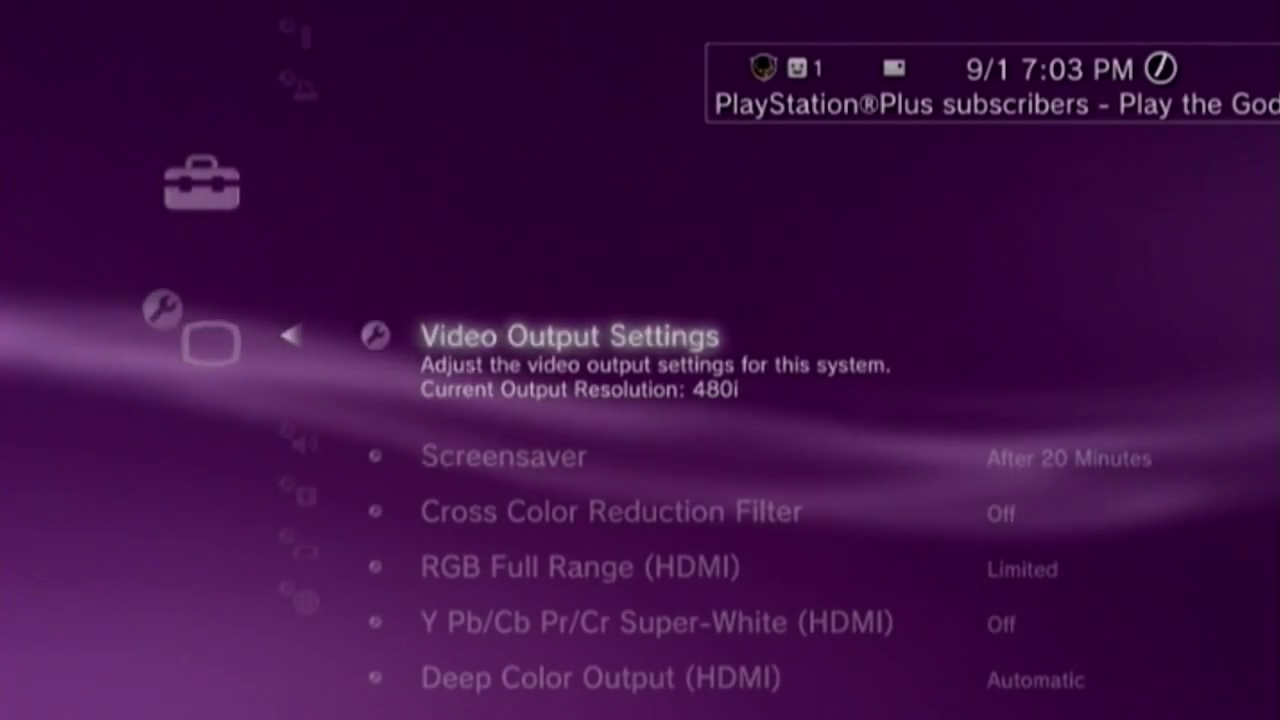
key(Right)
key(Right)
key(Right)
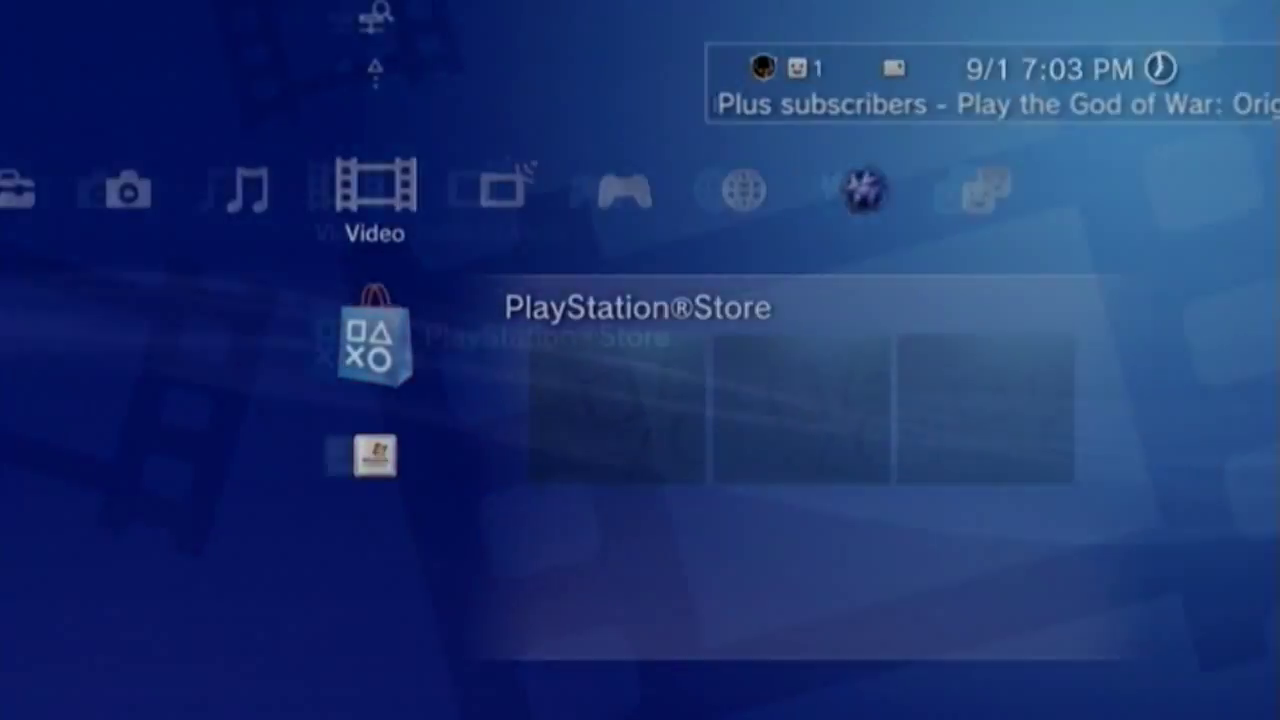